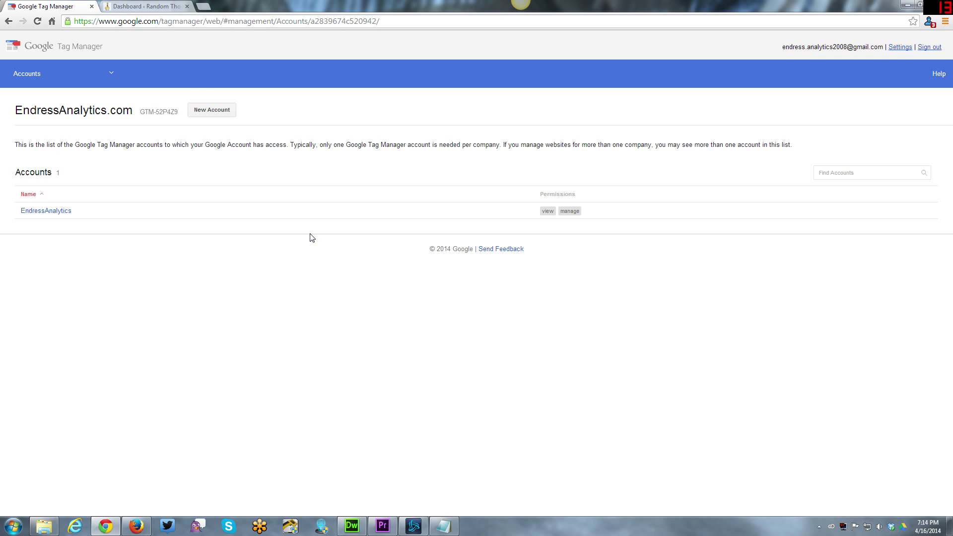
- Start a new account named Kleineganz, keeping data sharing checked, and continue
left_click(197, 112)
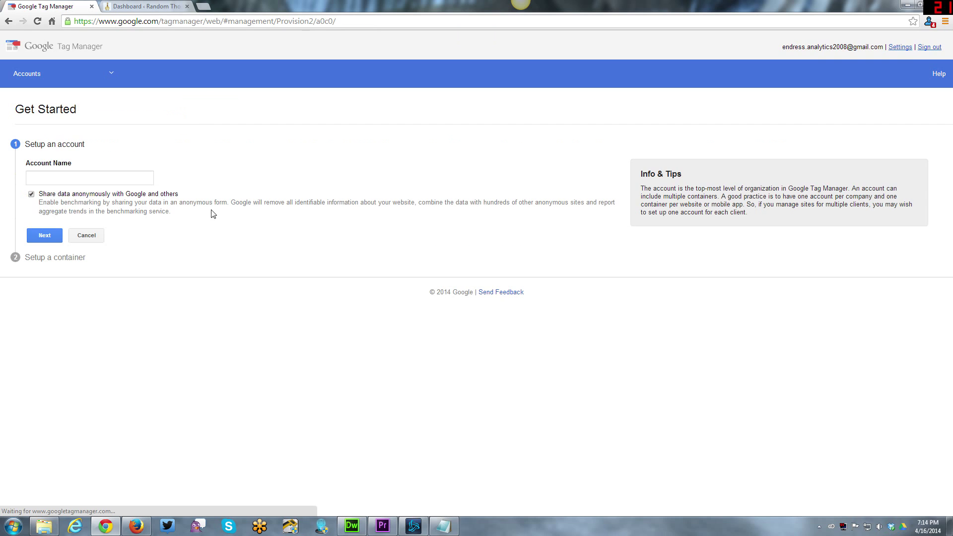
left_click(124, 178)
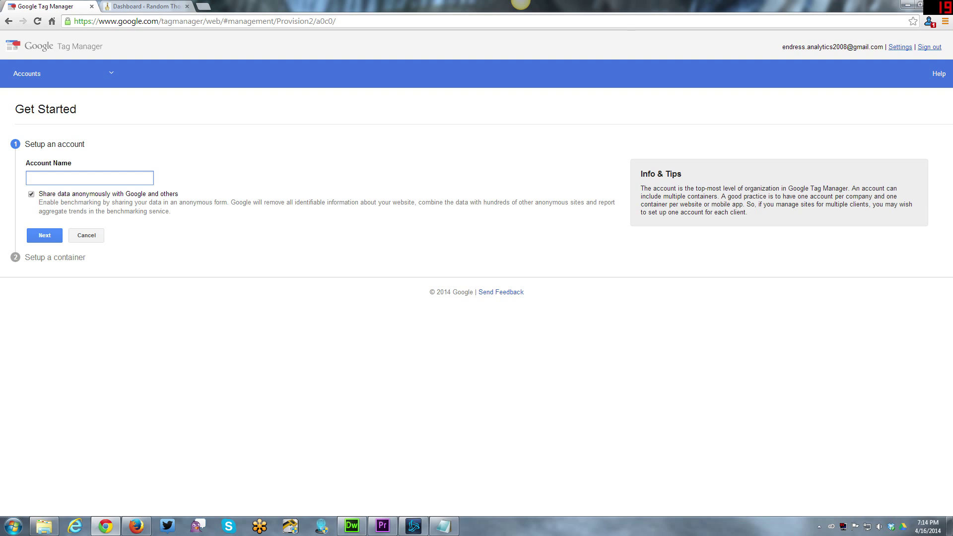
type("Kleineganz")
left_click(41, 237)
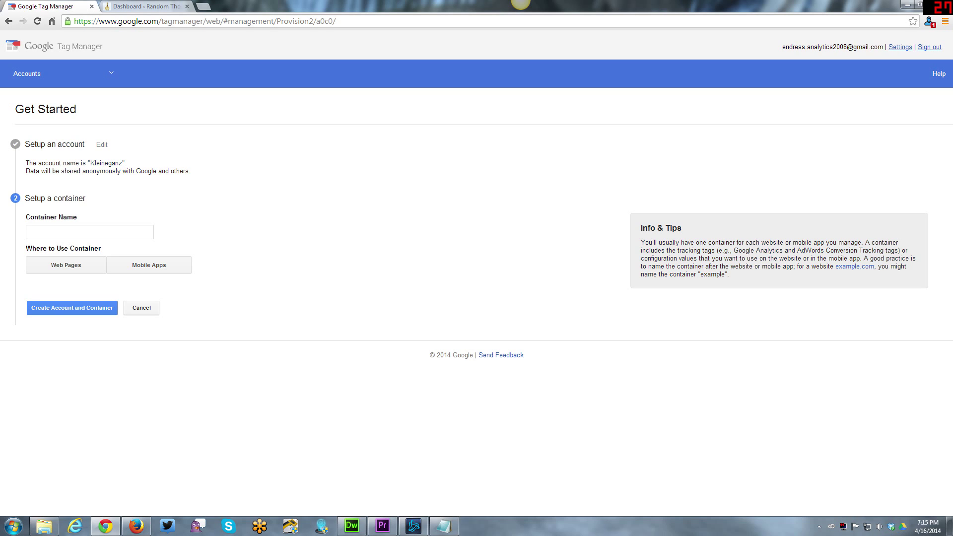
- Name the container Kleineganz.com and make it a Web Pages container
left_click(90, 232)
type("Klein")
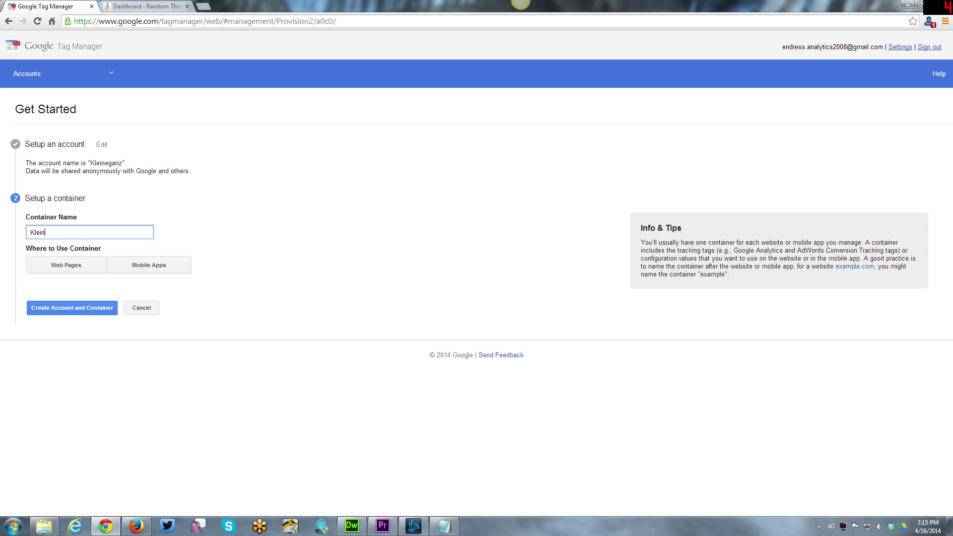
type("eganz.com")
left_click(86, 275)
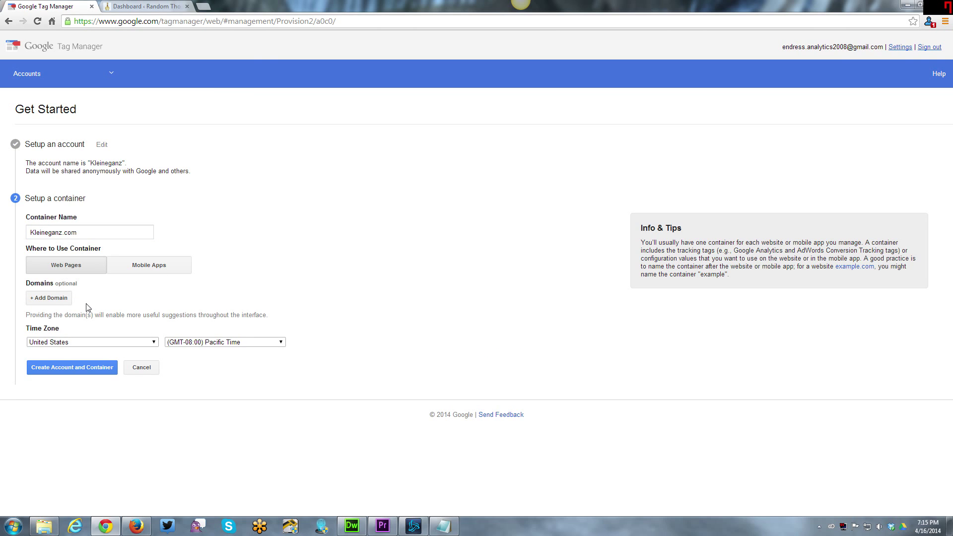
left_click(40, 299)
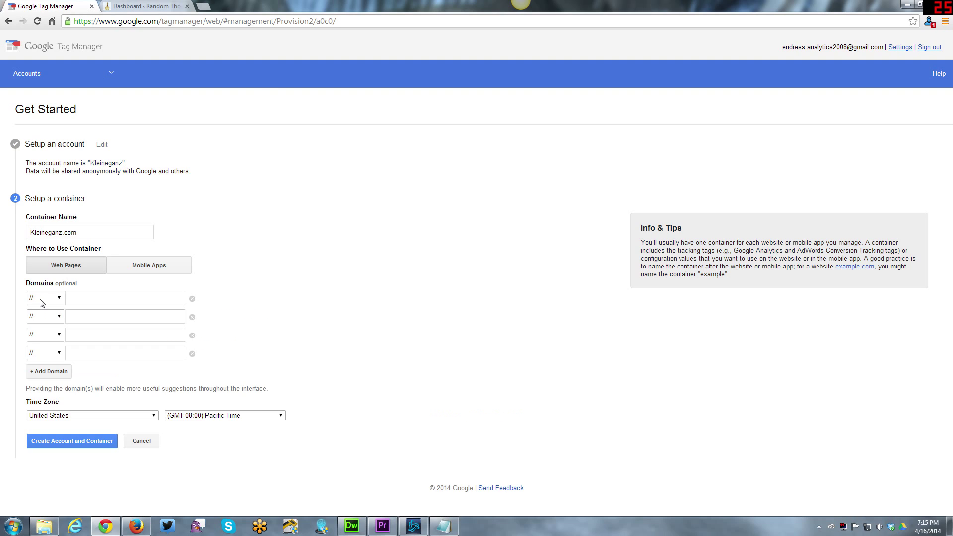
left_click(53, 300)
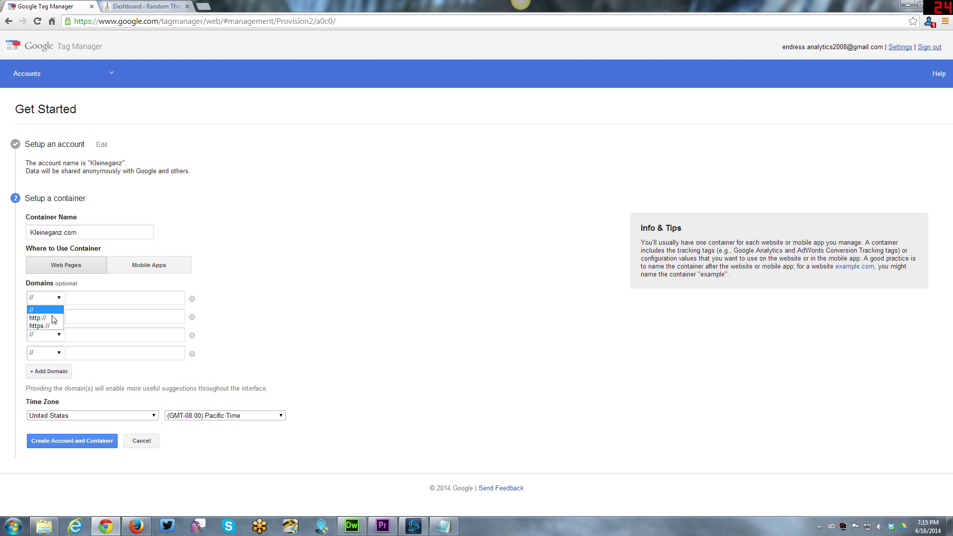
left_click(52, 312)
key("Tab")
type("kleinegna")
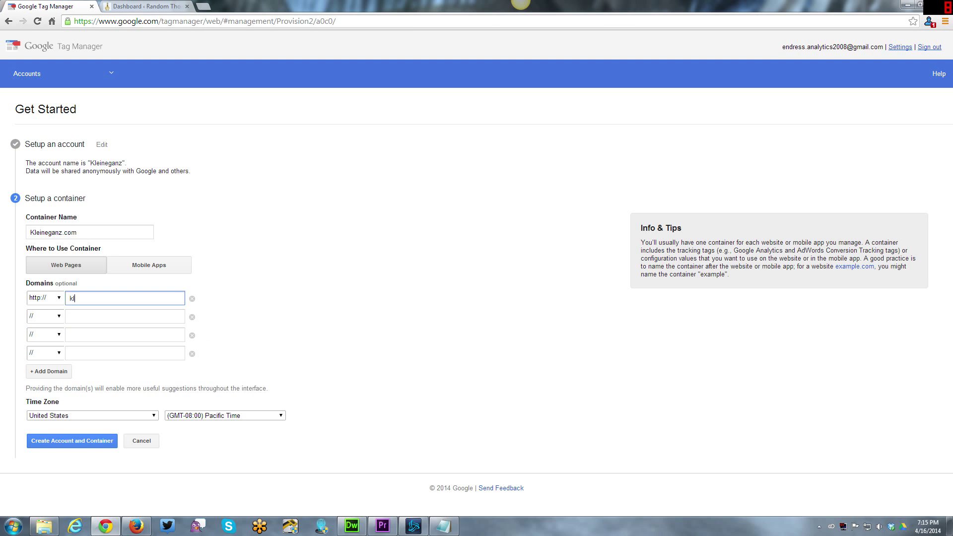
key("BackSpace")
key("BackSpace")
type("anz")
key("BackSpace")
type("z.co")
key("BackSpace")
key("BackSpace")
key("BackSpace")
type(".com")
- Set the time zone to Mountain Time and create the account and container
left_click(198, 417)
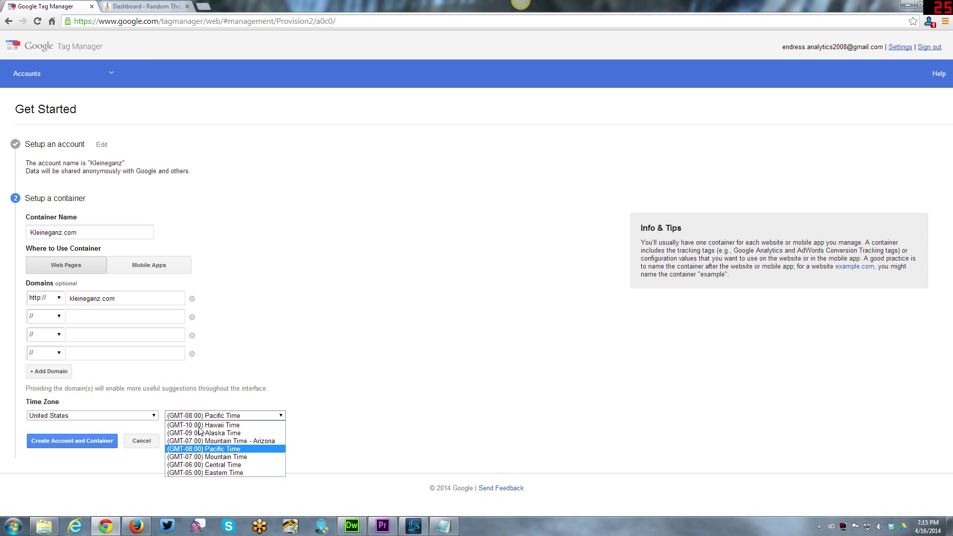
left_click(204, 456)
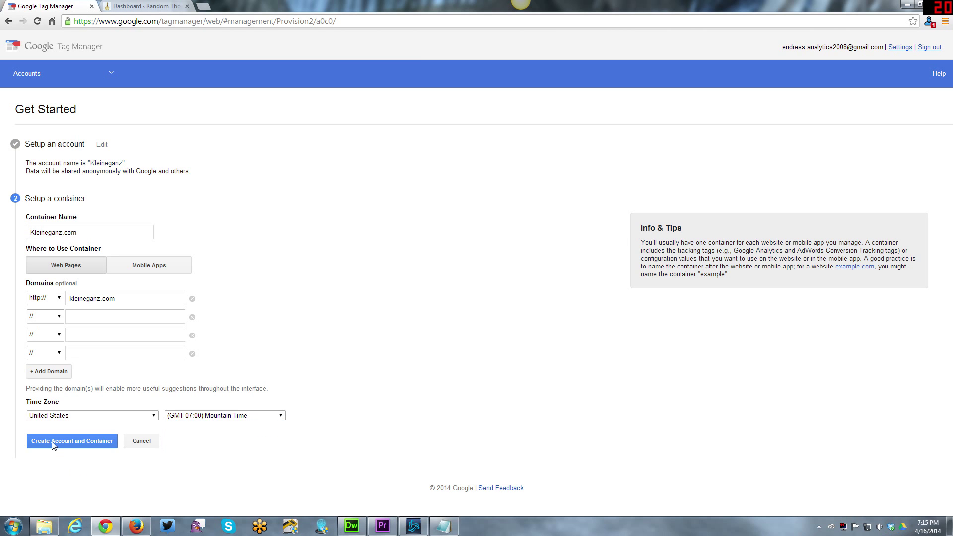
left_click(77, 440)
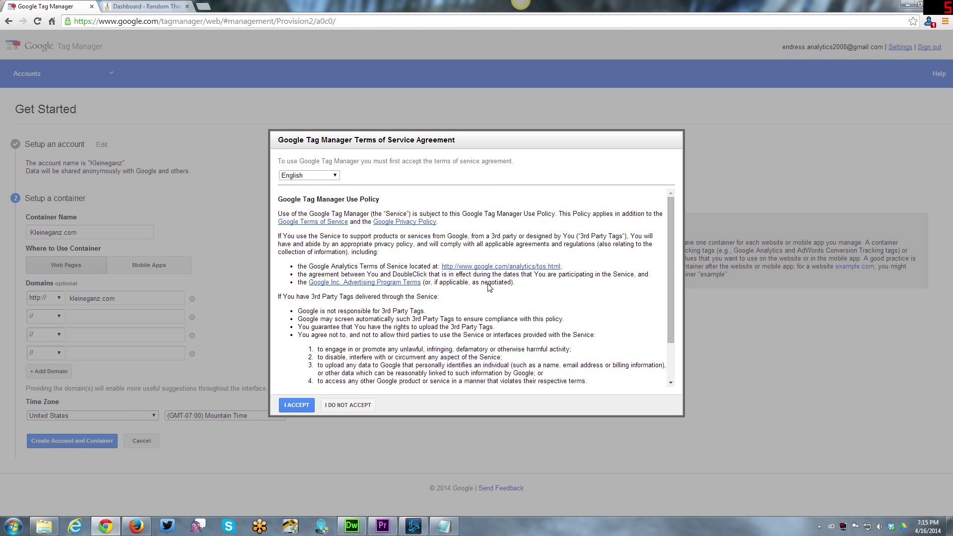
- Scroll through the Tag Manager Terms of Service and accept them
scroll(480, 291, "down", 1)
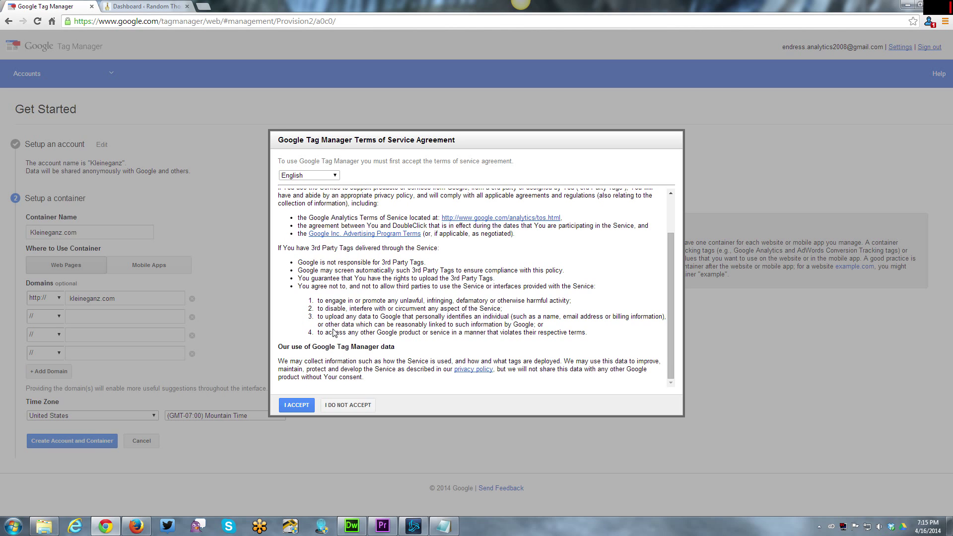
left_click(298, 406)
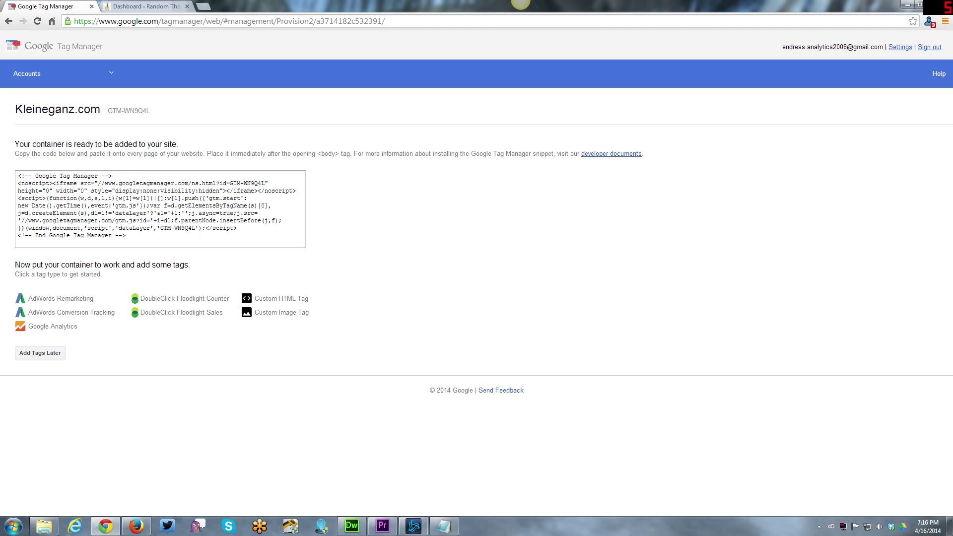
- Select and copy the entire Kleineganz.com container install snippet
left_click_drag(18, 176, 139, 240)
right_click(140, 202)
left_click(163, 246)
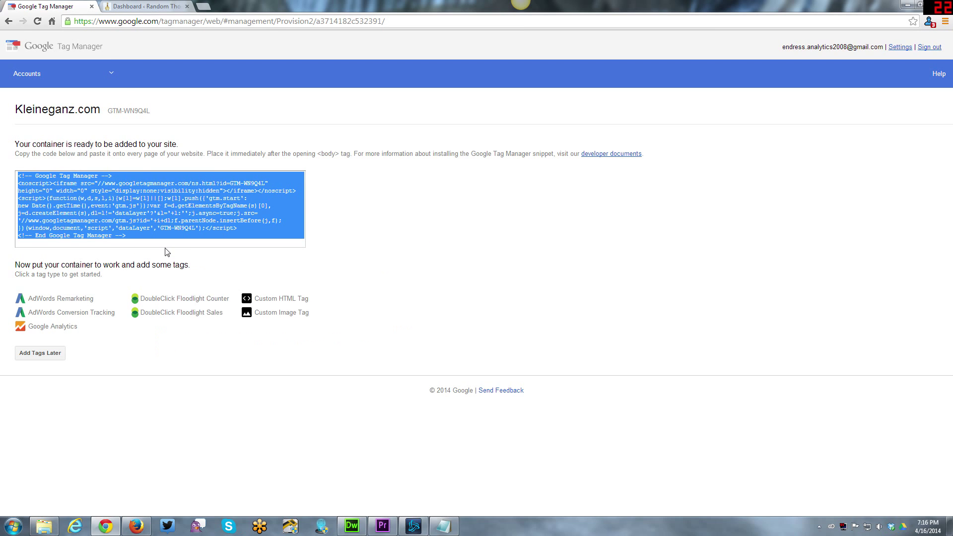
left_click(144, 7)
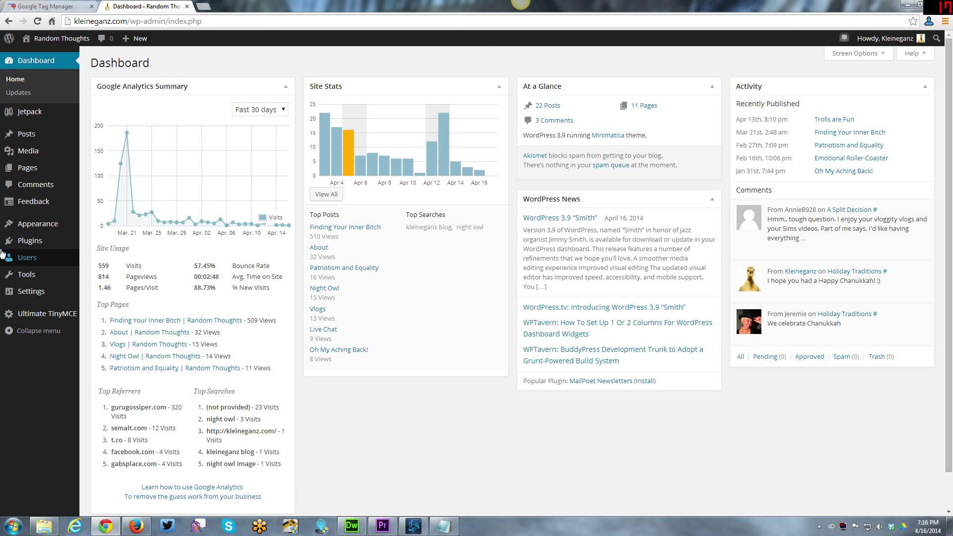
- Open the Minimatica theme's header.php in the WordPress theme editor
mouse_move(13, 224)
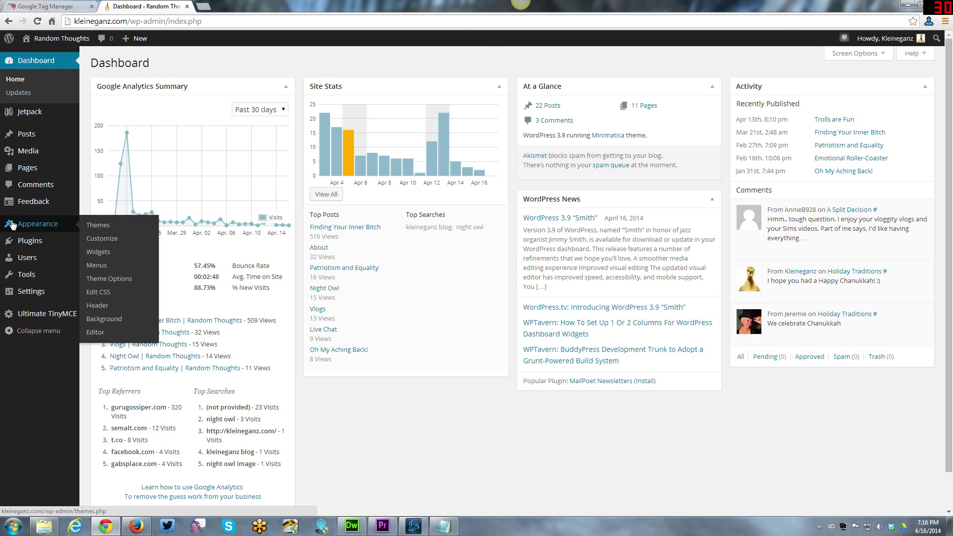
left_click(97, 333)
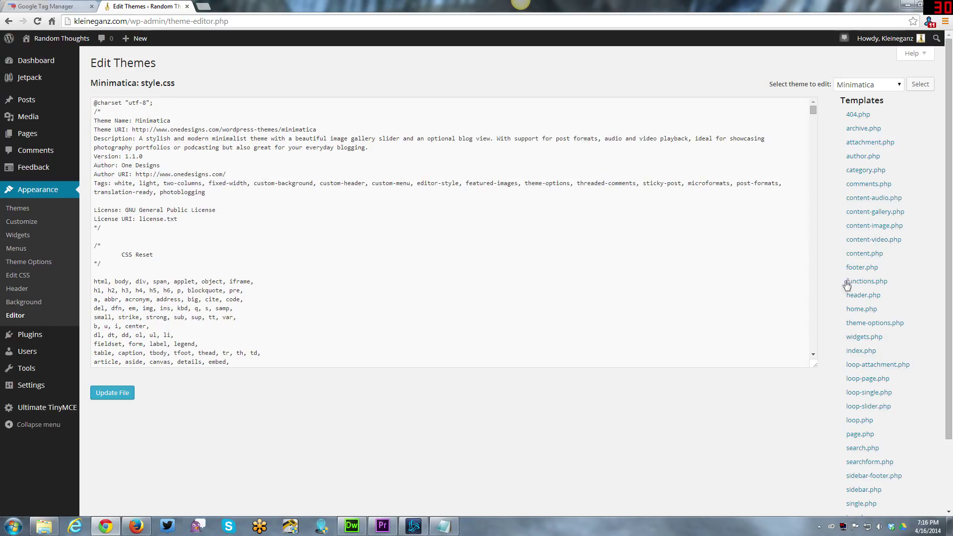
left_click(857, 299)
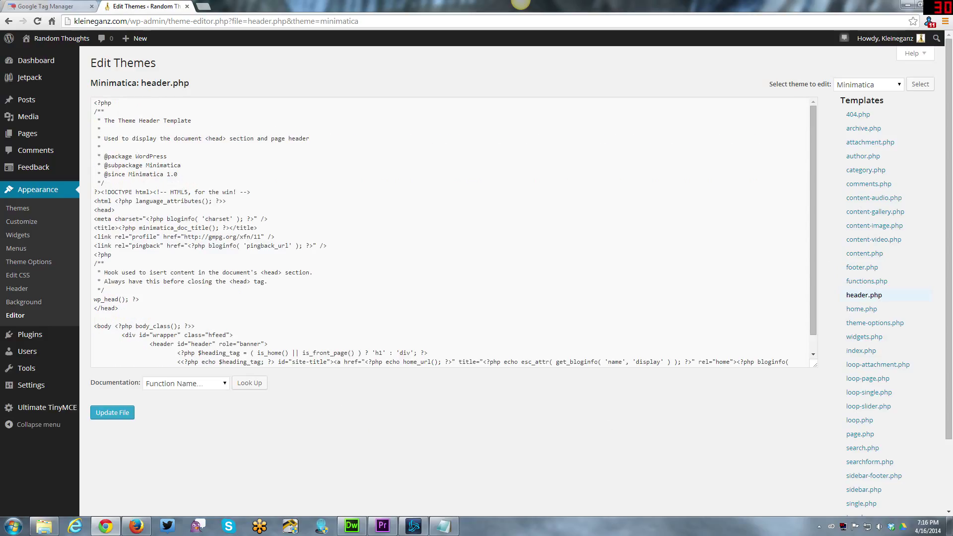
- Paste the GTM snippet right after the opening body tag and update the file
left_click(446, 223)
scroll(446, 223, "down", 3)
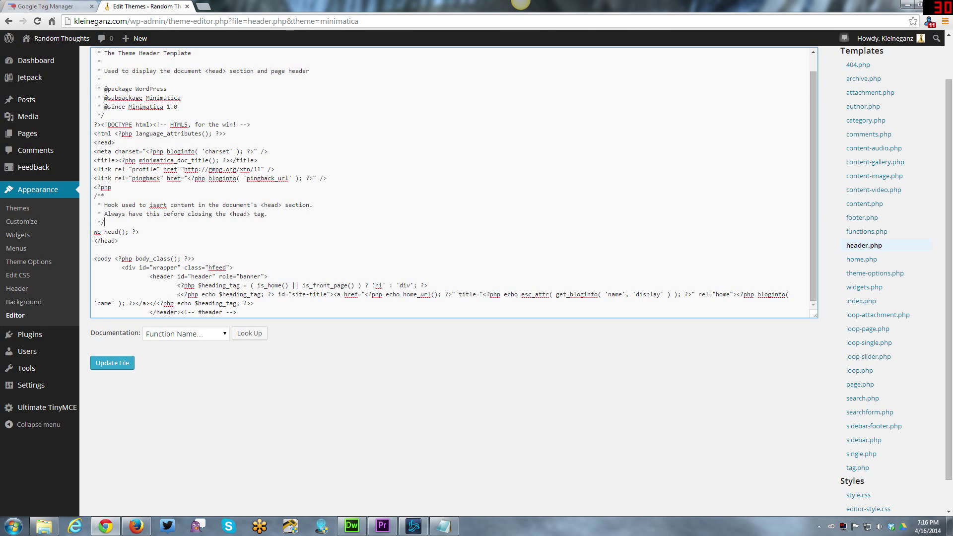
key("Return")
key("Return")
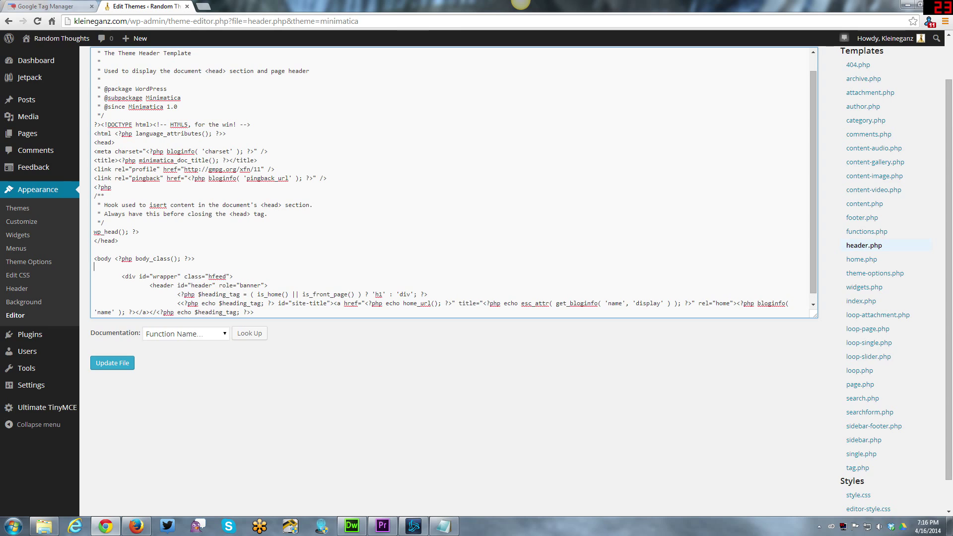
left_click(94, 267)
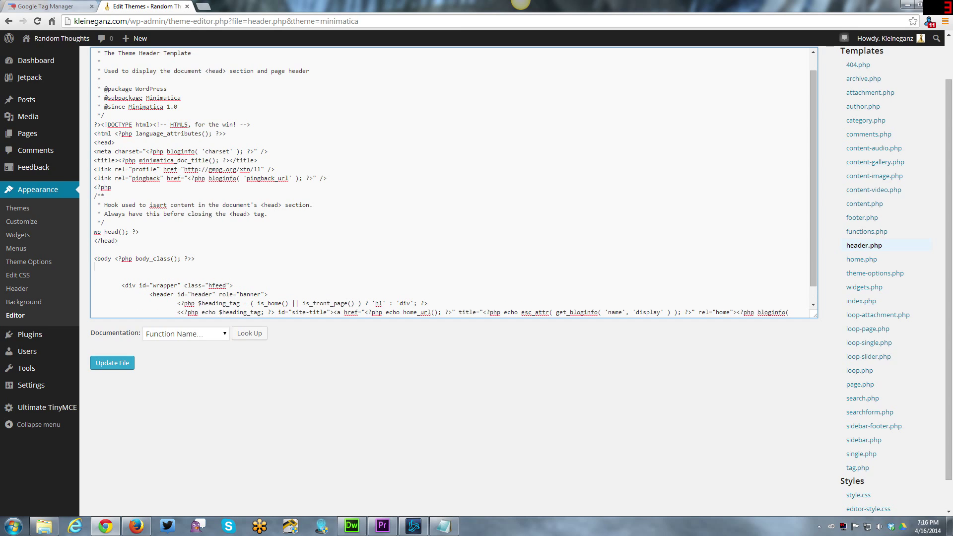
key("Return")
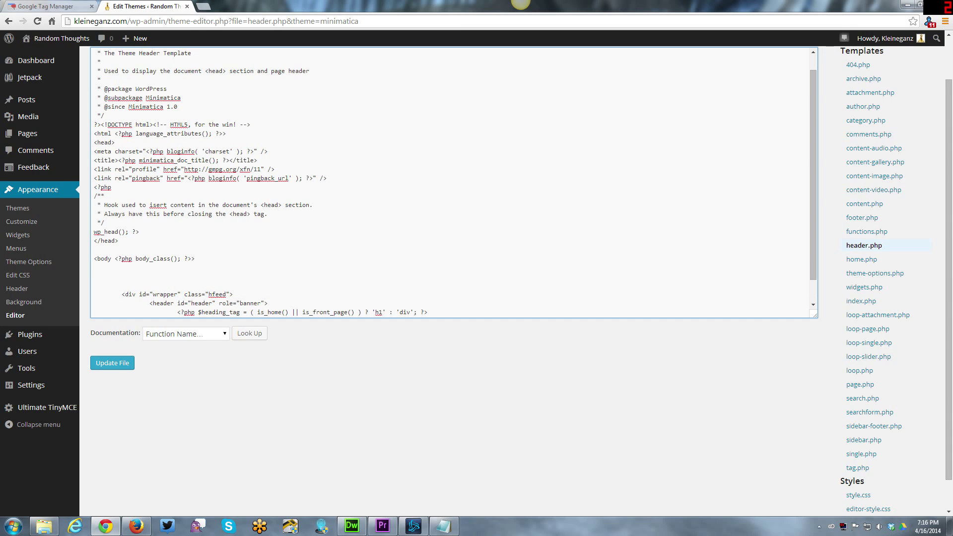
key("ctrl+v")
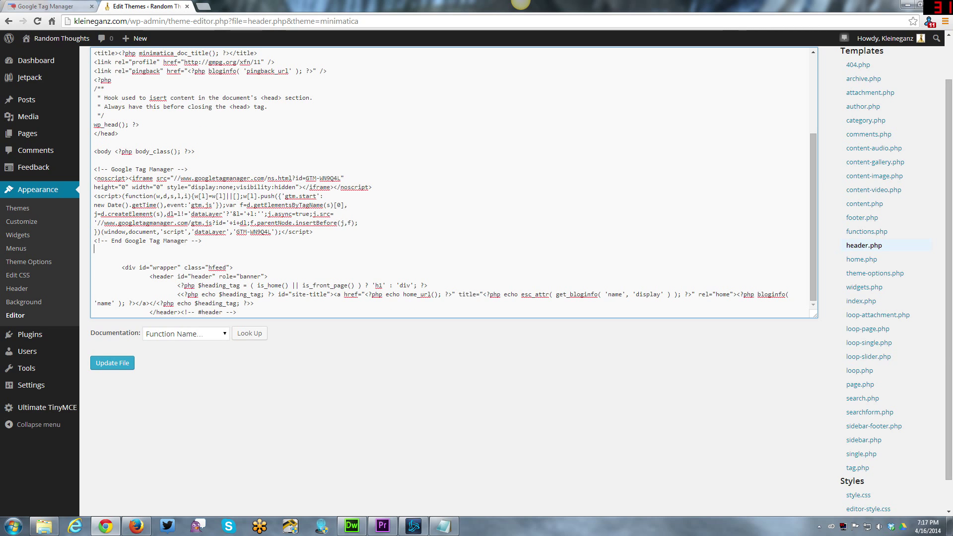
key("BackSpace")
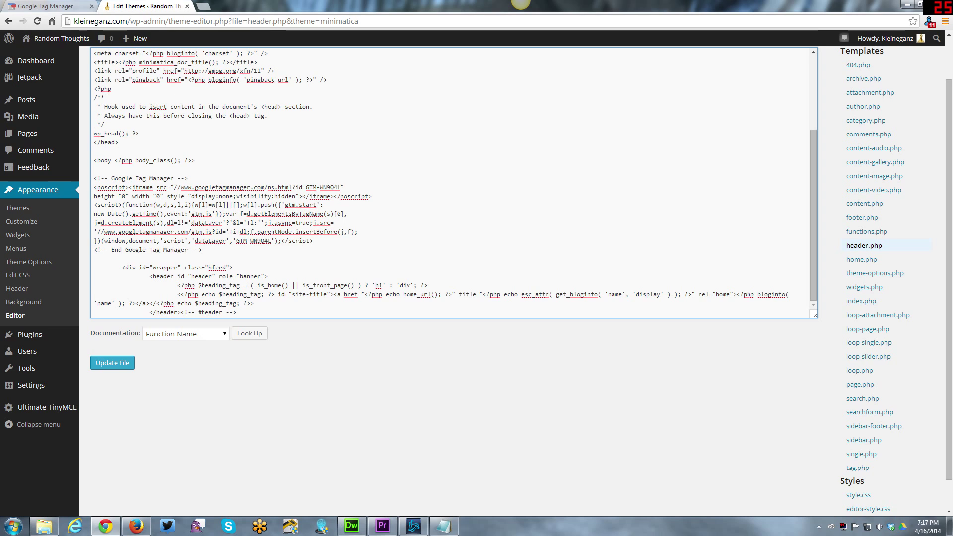
left_click(113, 366)
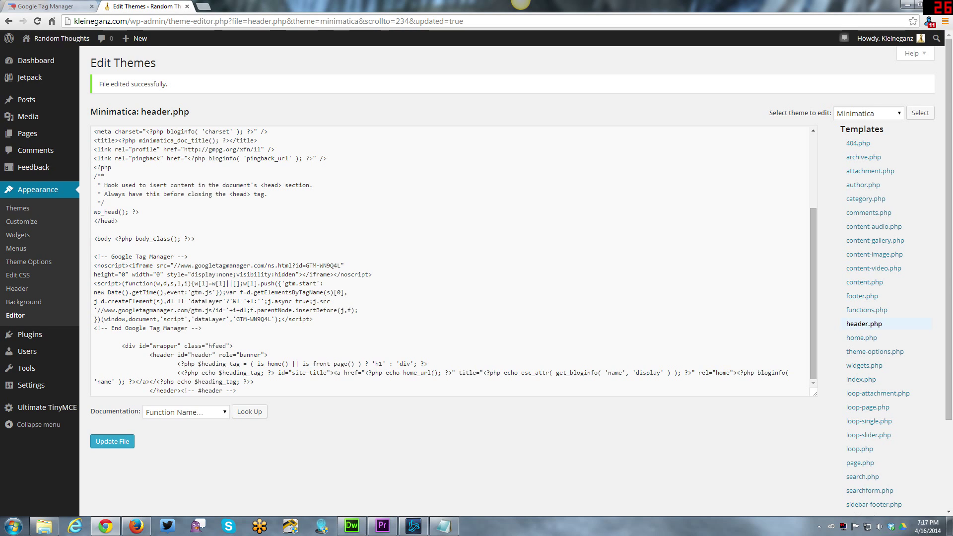
- Check the Tag Manager container page, then return to the WordPress theme editor
left_click(50, 6)
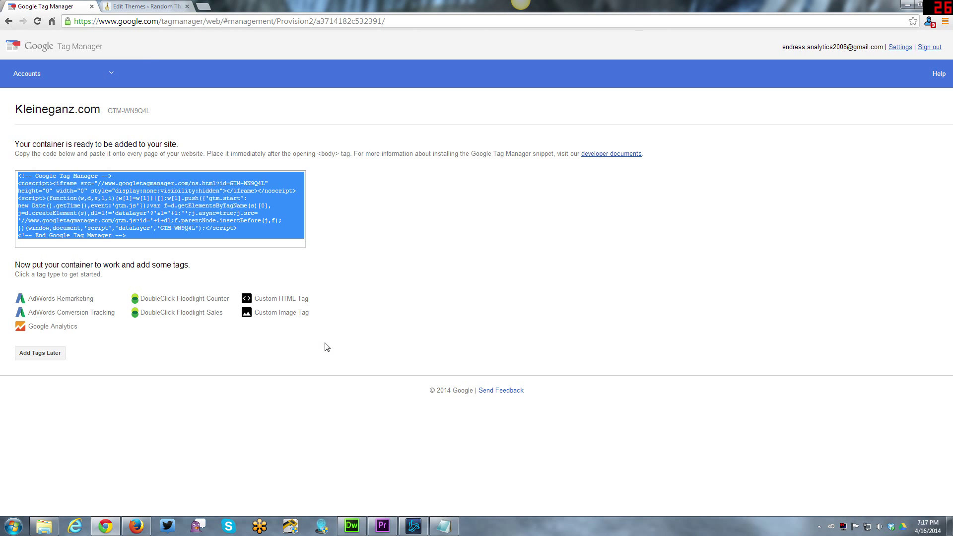
left_click(132, 5)
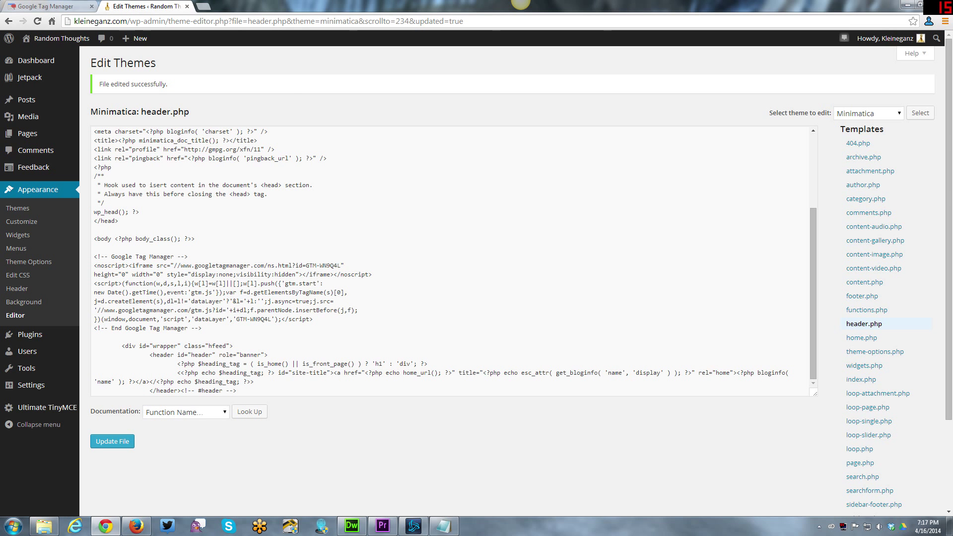
- Deactivate the Google Analyticator plugin from the WordPress Plugins list
mouse_move(82, 343)
left_click(32, 335)
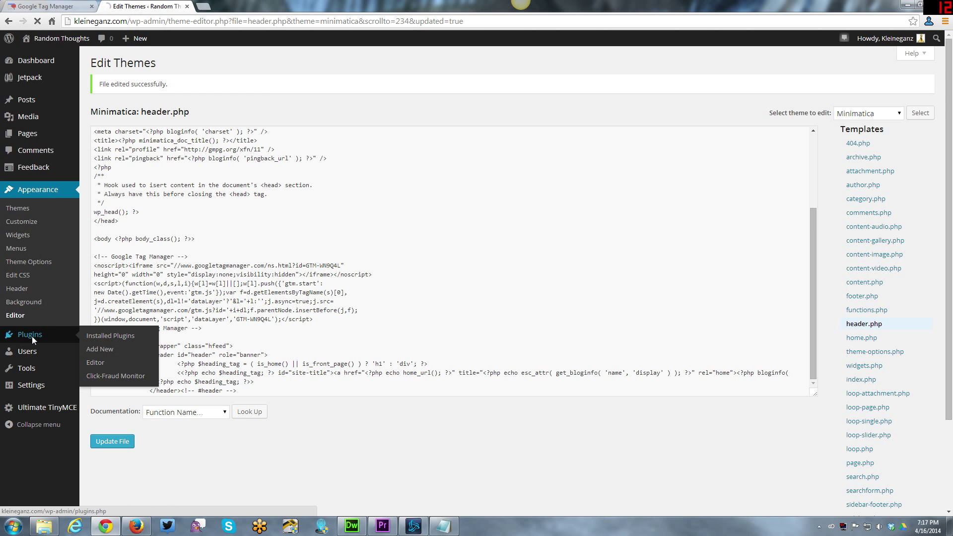
scroll(198, 331, "down", 2)
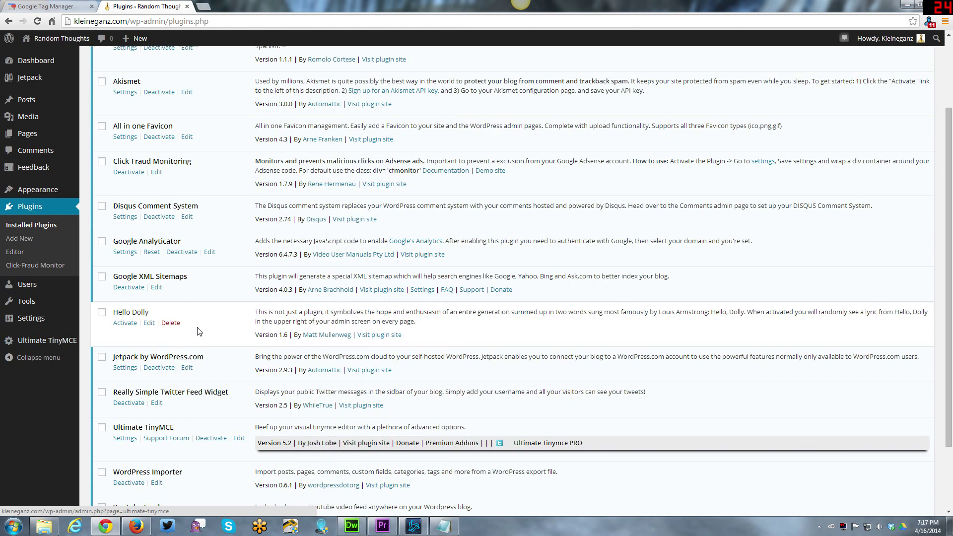
scroll(198, 331, "down", 2)
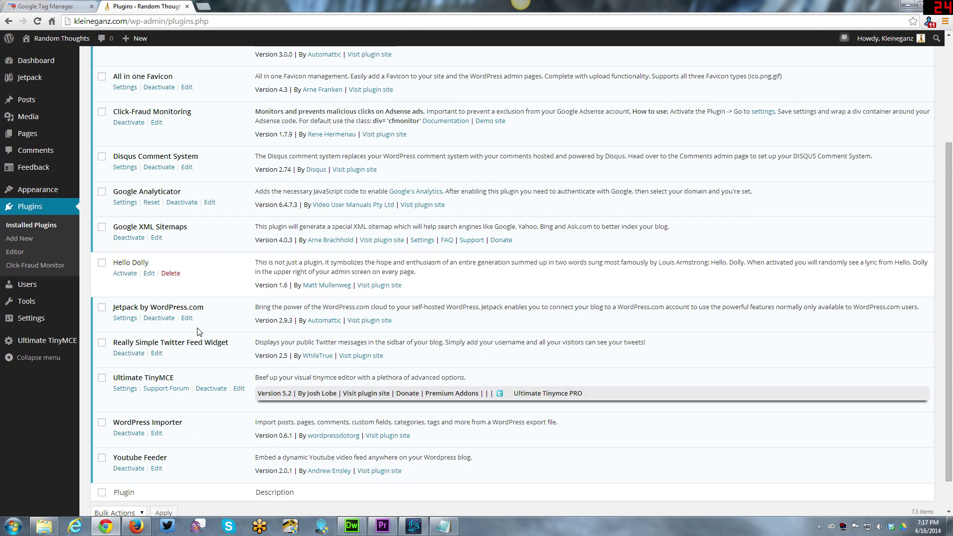
scroll(196, 332, "up", 4)
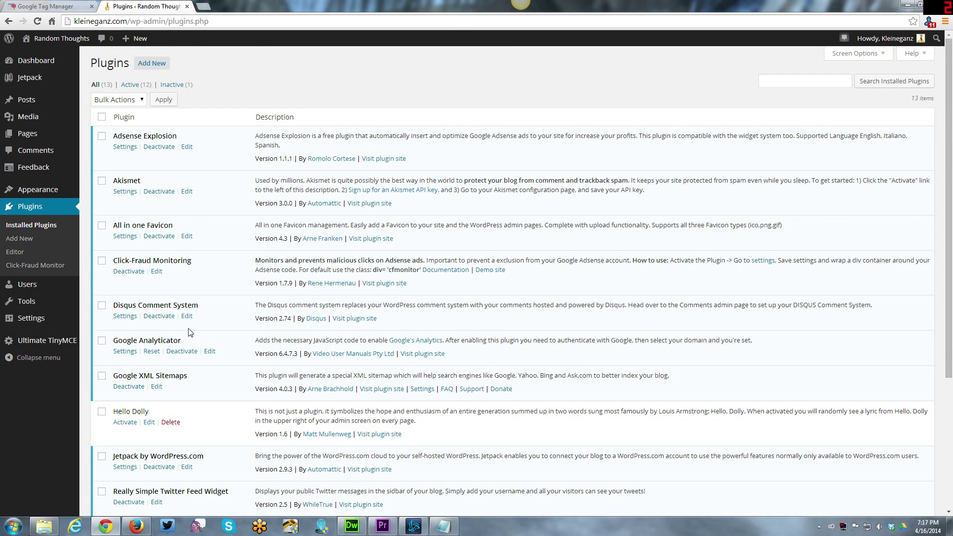
scroll(194, 331, "down", 1)
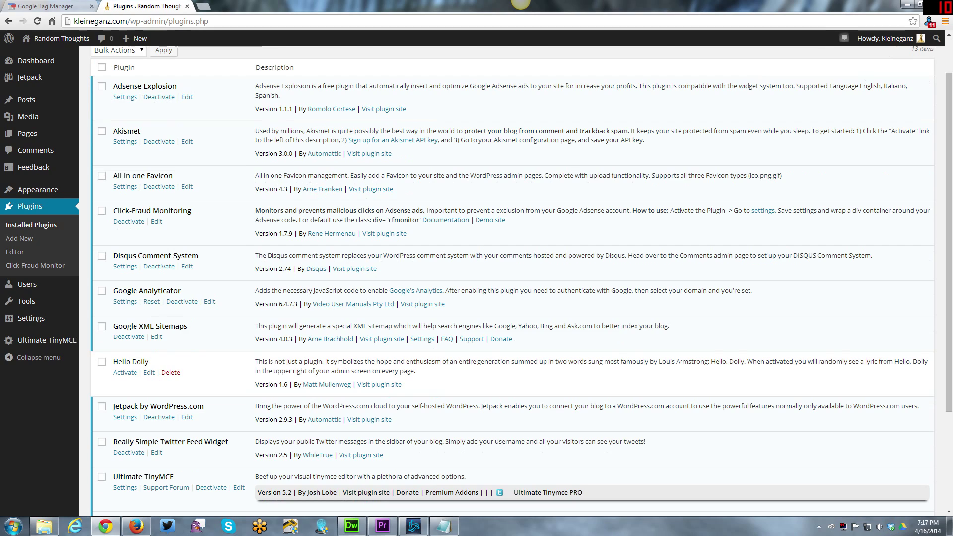
left_click(175, 302)
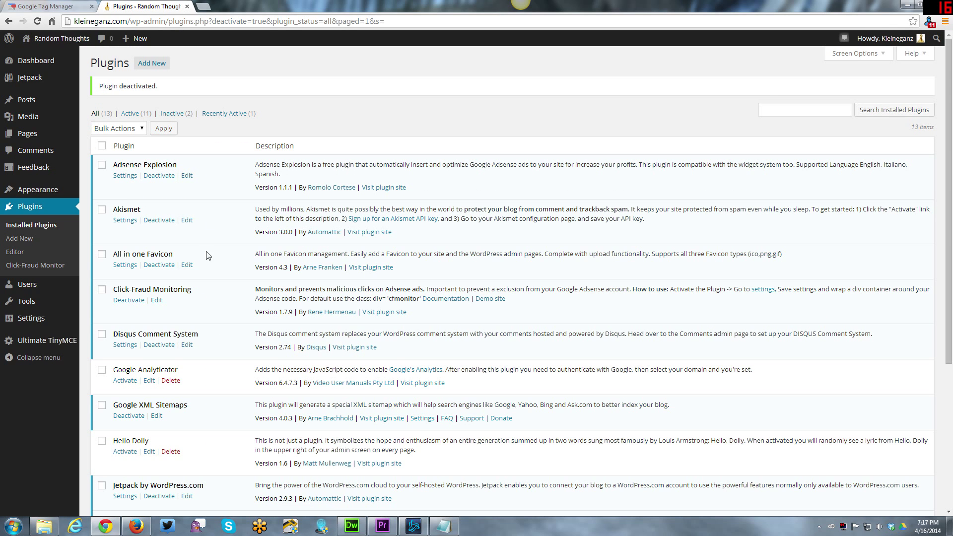
- Create a new Google Analytics tag named 'Kleineganz.com Base Code' in the Kleineganz.com container
left_click(65, 3)
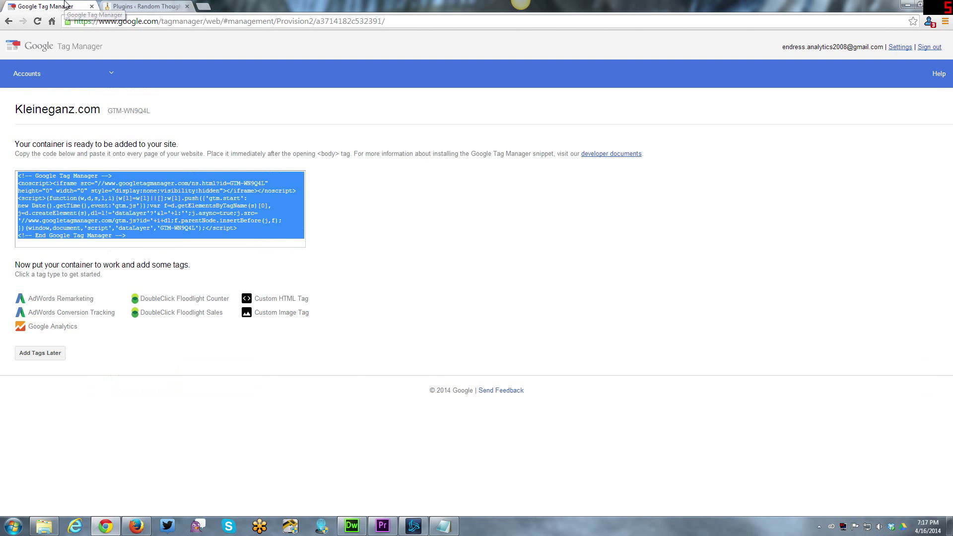
left_click(184, 391)
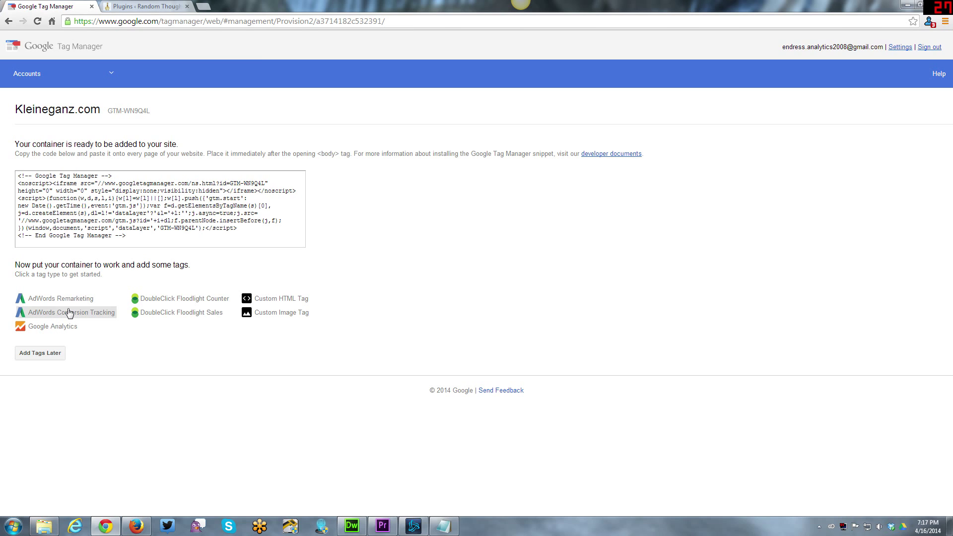
left_click(40, 327)
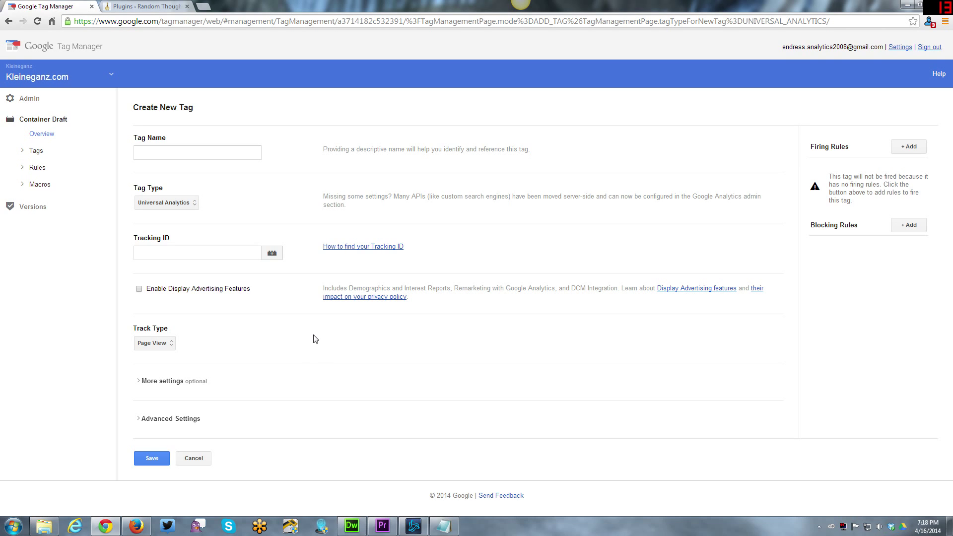
left_click(218, 152)
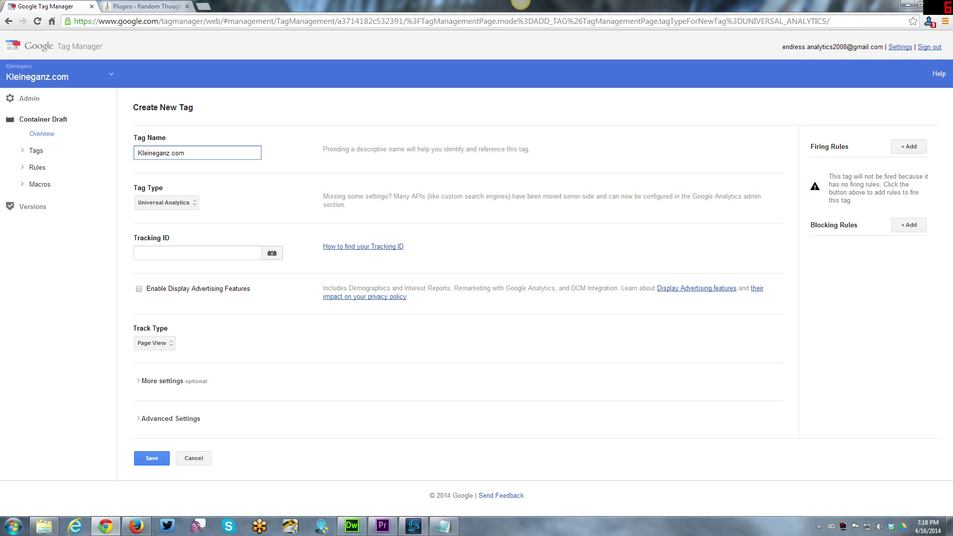
type("Base Code")
left_click(253, 203)
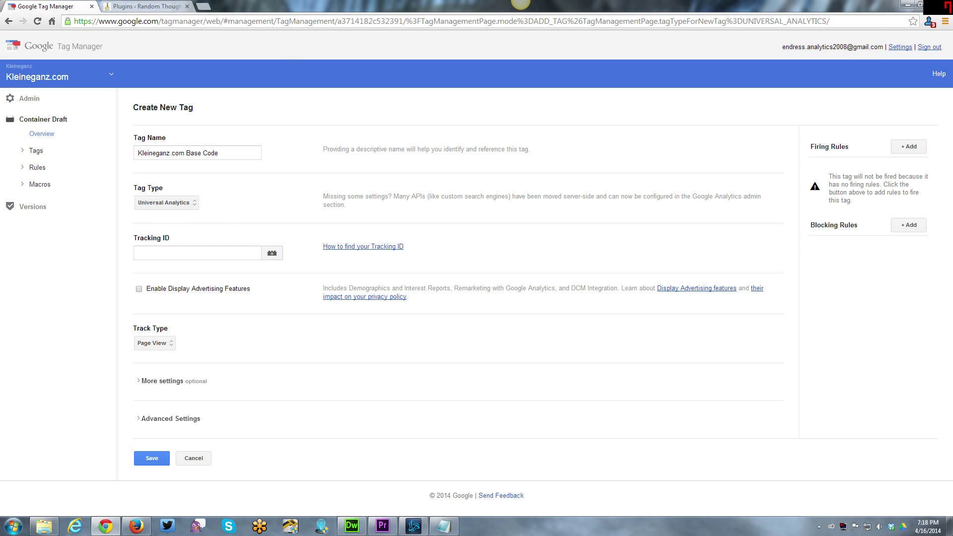
left_click(180, 255)
- Copy the tracking ID from the Kleineganz.com Blog property's Tracking Code page in Analytics
left_click(145, 527)
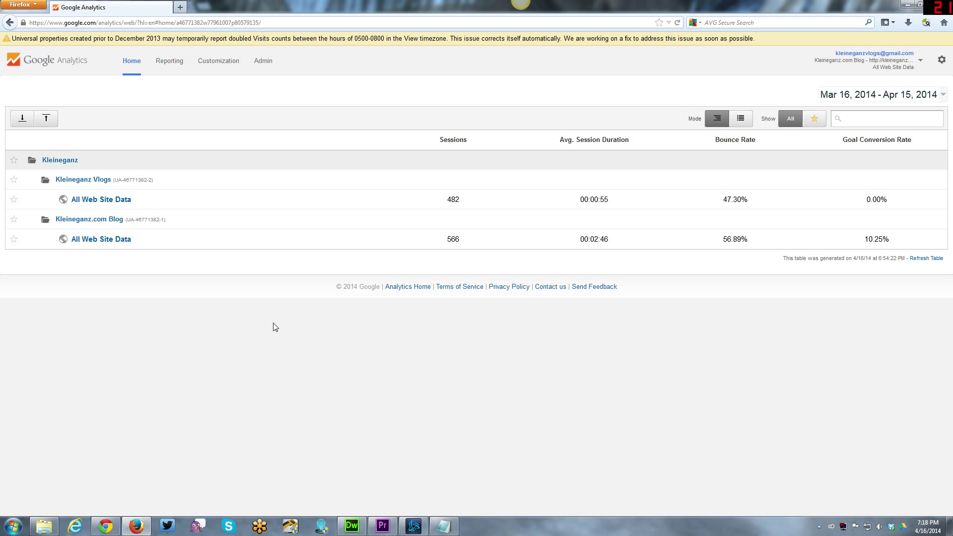
left_click(270, 66)
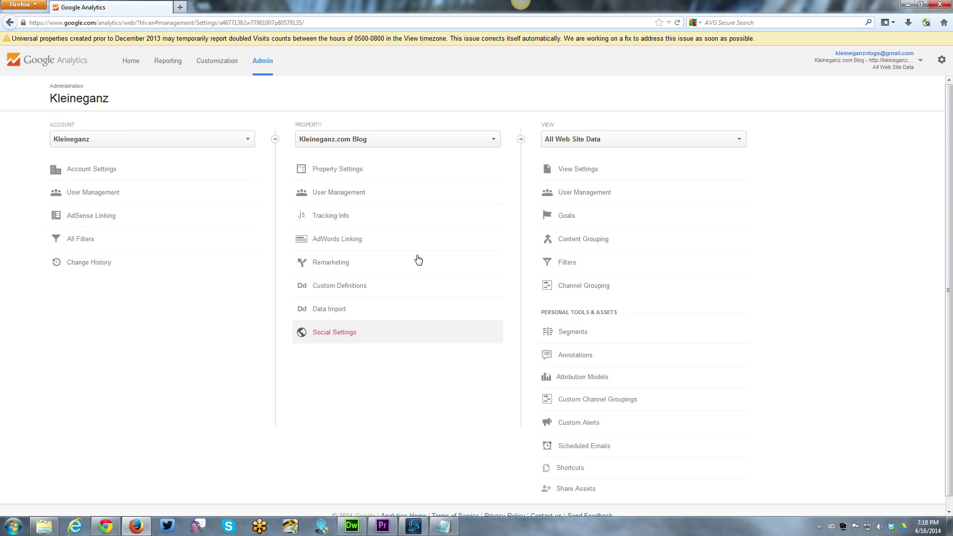
left_click(380, 148)
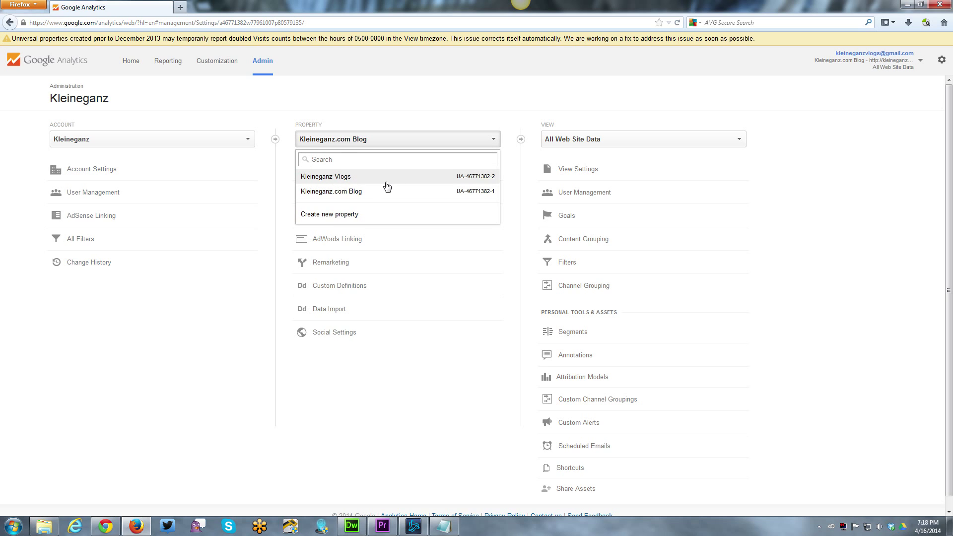
left_click(360, 194)
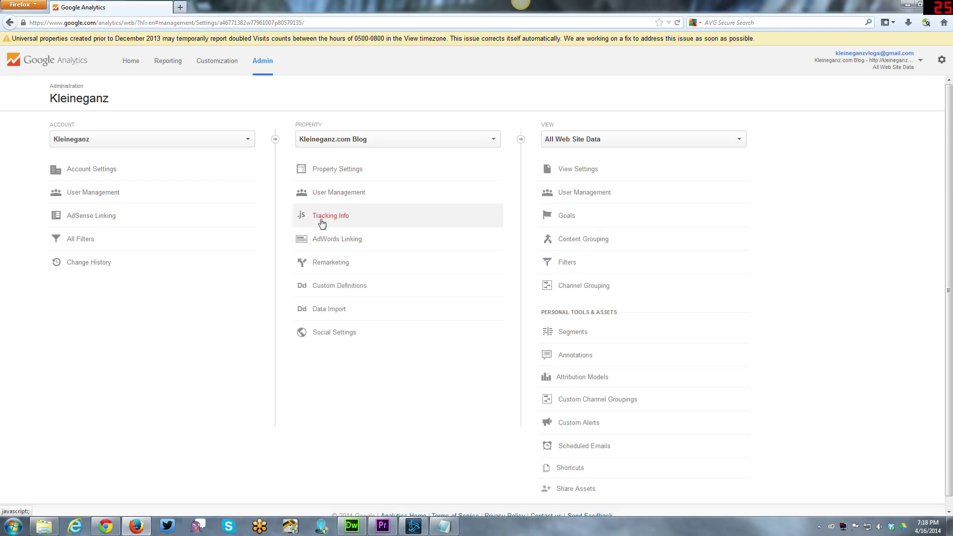
left_click(331, 217)
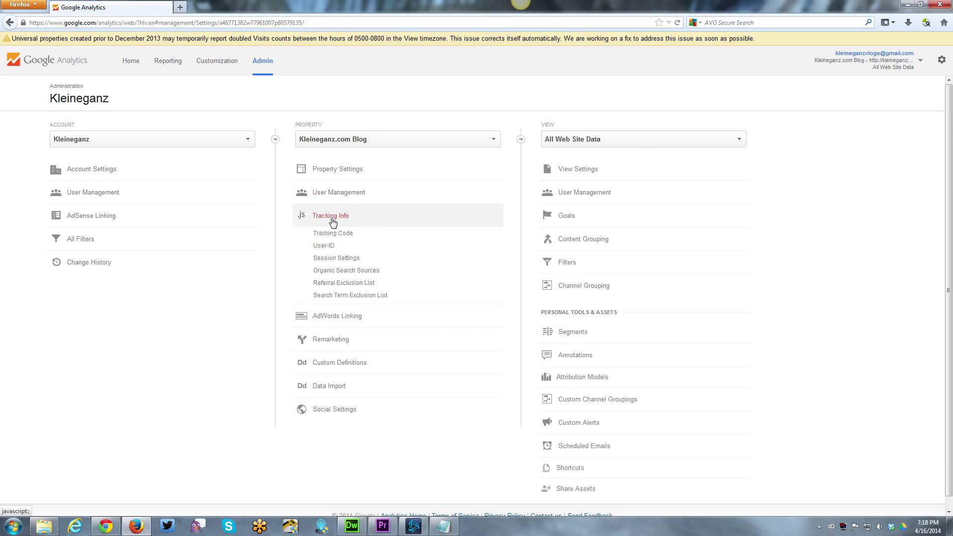
left_click(338, 233)
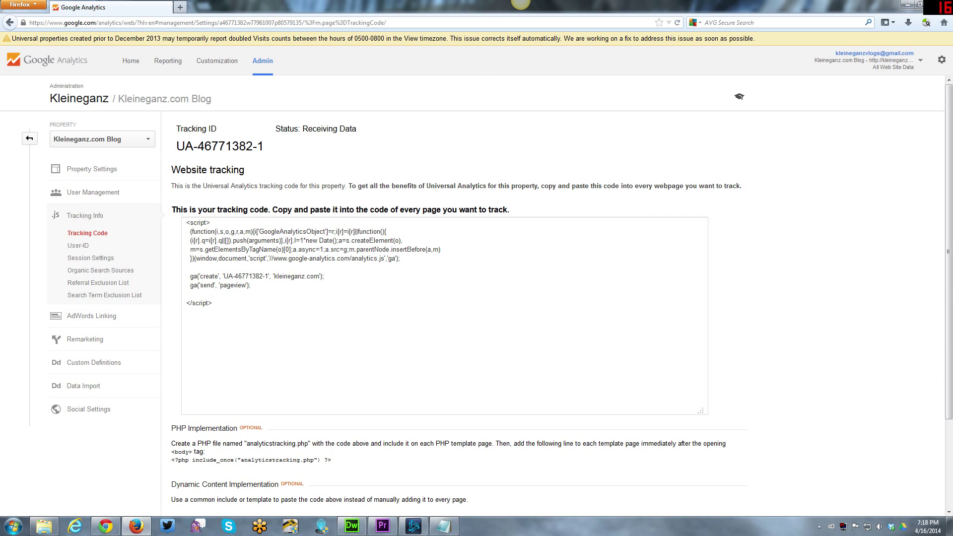
left_click_drag(177, 146, 263, 146)
right_click(264, 155)
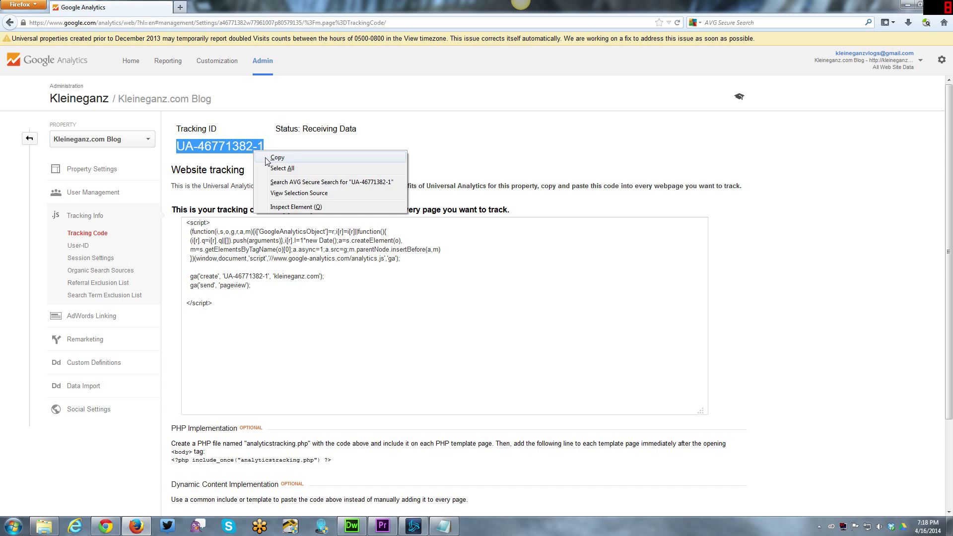
left_click(268, 158)
- Paste the tracking ID, enable Display Advertising Features, and keep Page View as track type
left_click(105, 526)
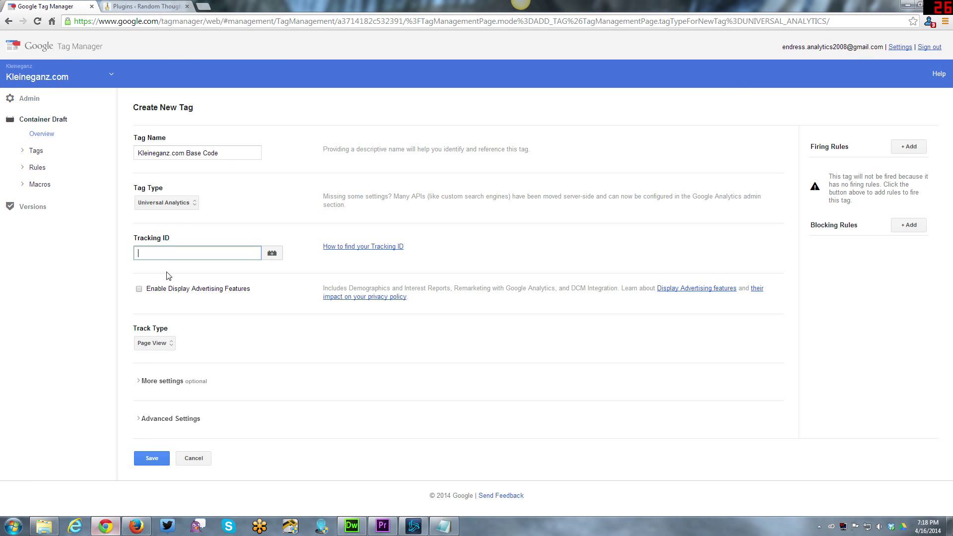
right_click(171, 247)
left_click(163, 257)
right_click(164, 257)
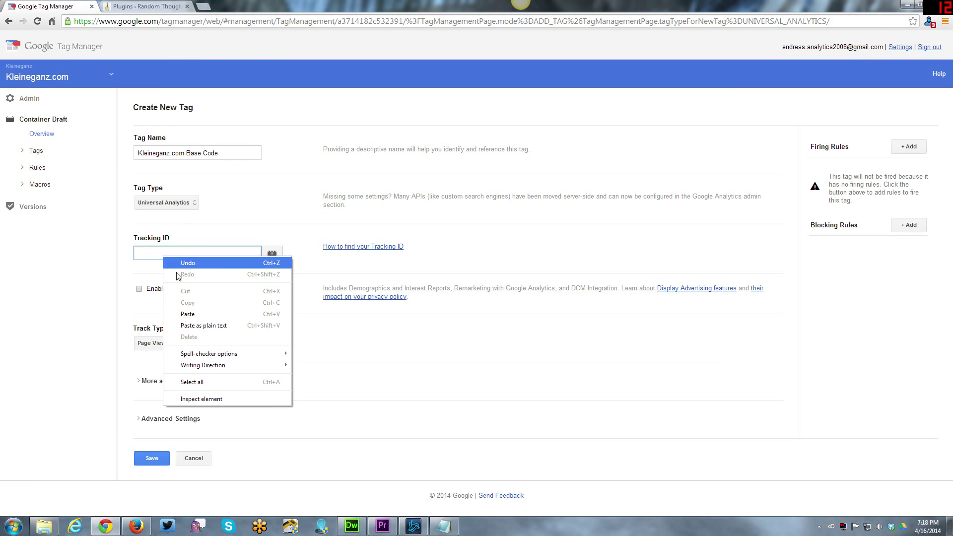
left_click(211, 313)
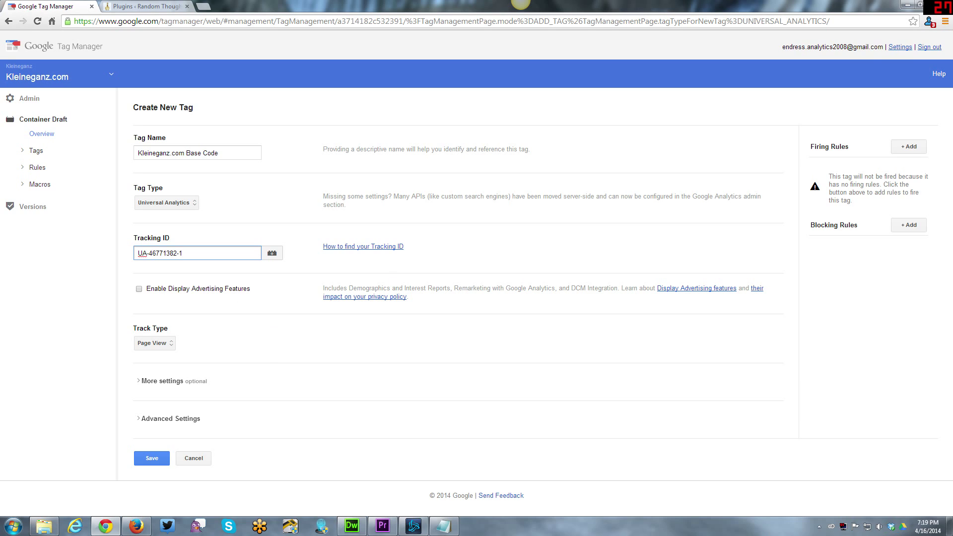
left_click(140, 290)
left_click(170, 349)
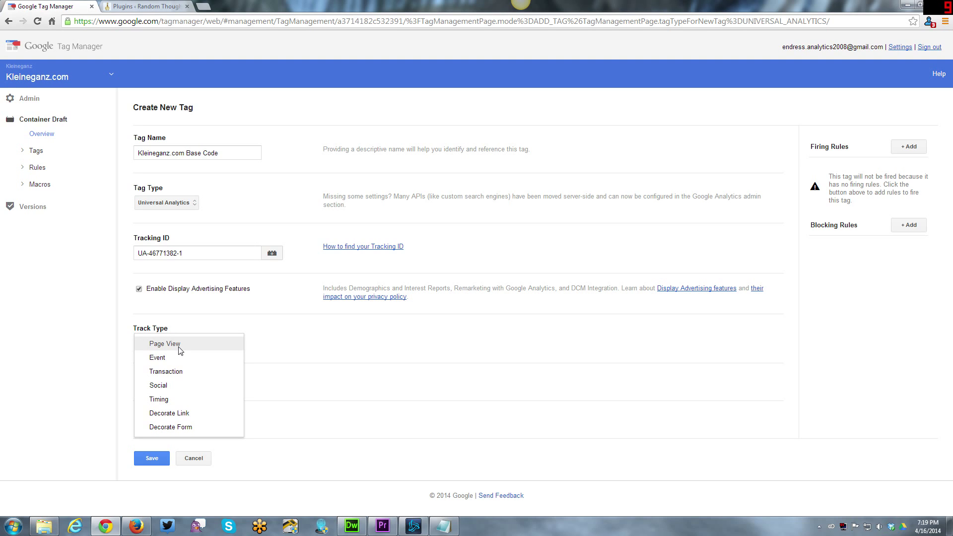
left_click(180, 350)
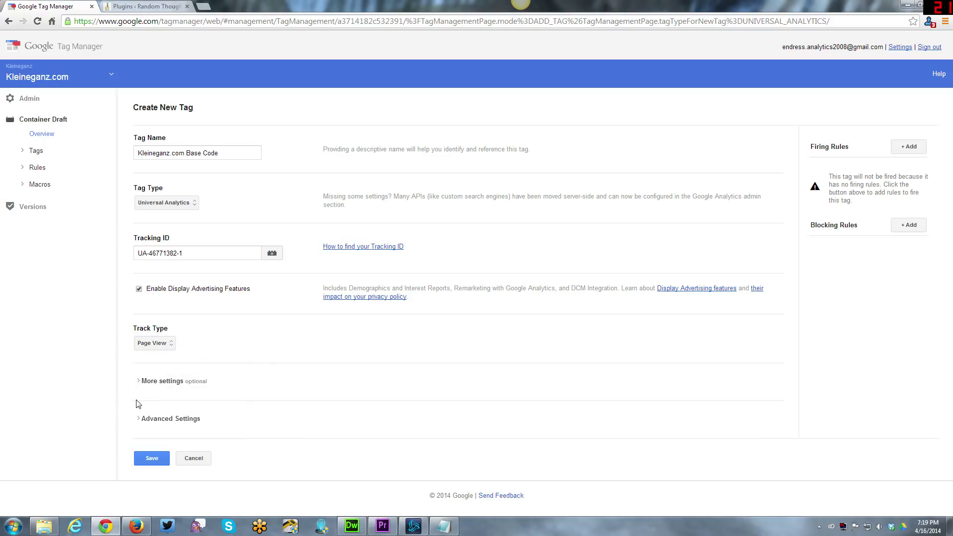
- Review the tag's More Settings and Advanced Settings, then save the tag
left_click(138, 381)
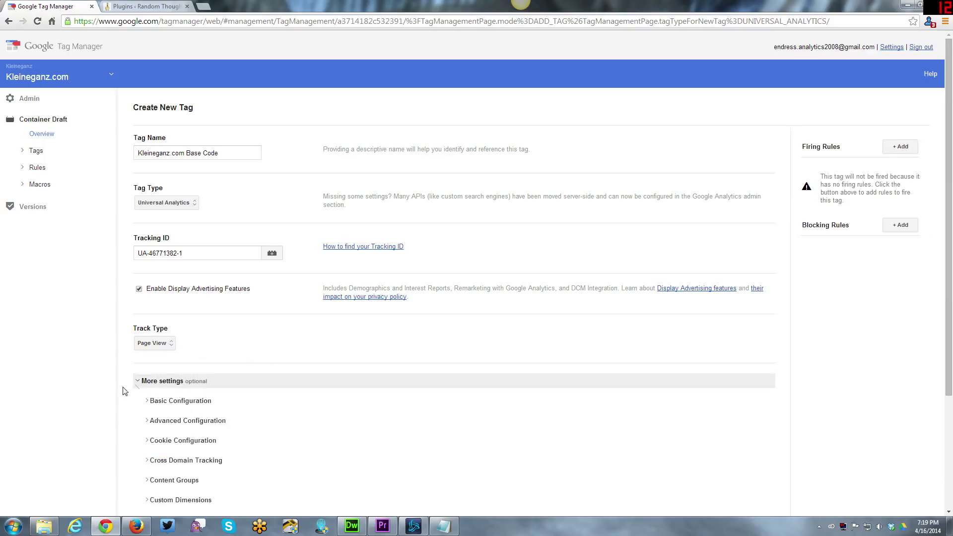
scroll(82, 395, "down", 3)
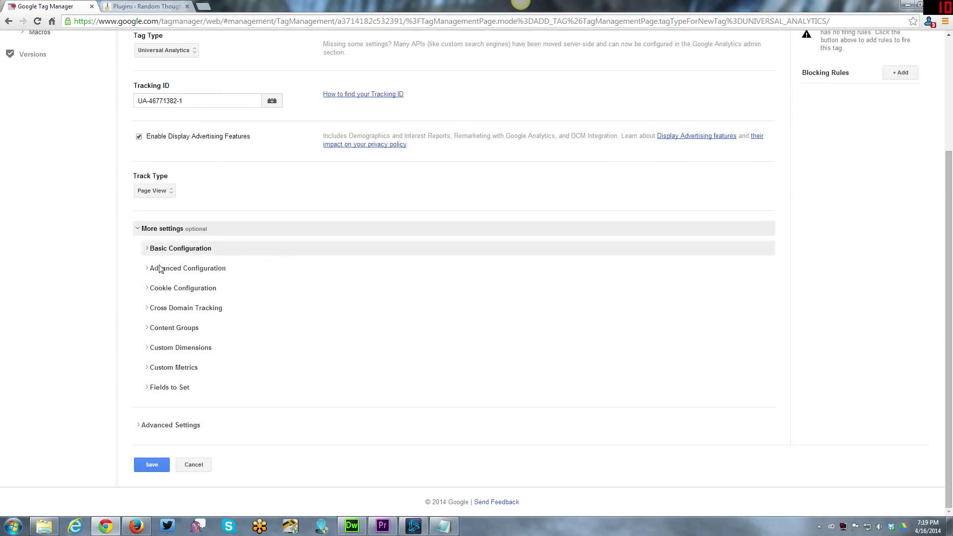
left_click(138, 229)
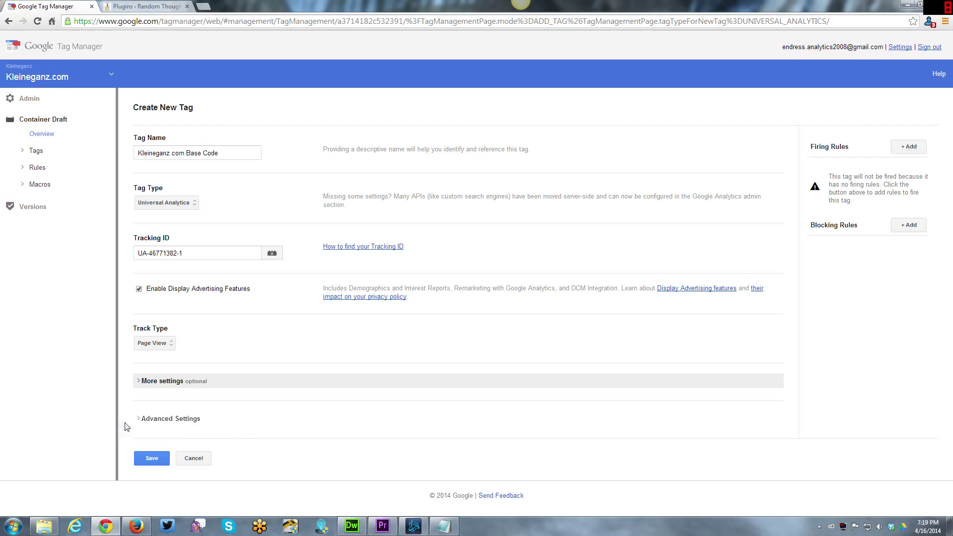
left_click(141, 419)
scroll(105, 412, "down", 1)
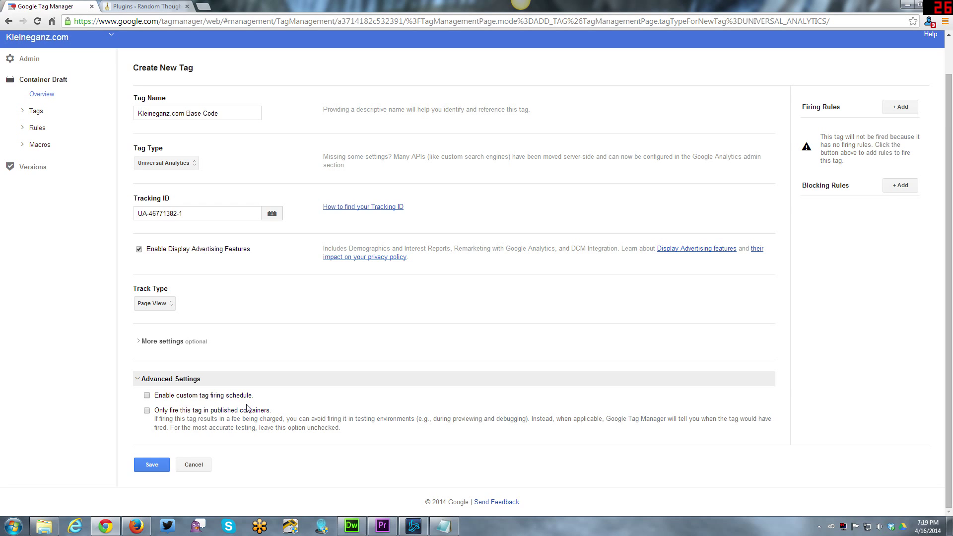
left_click(138, 384)
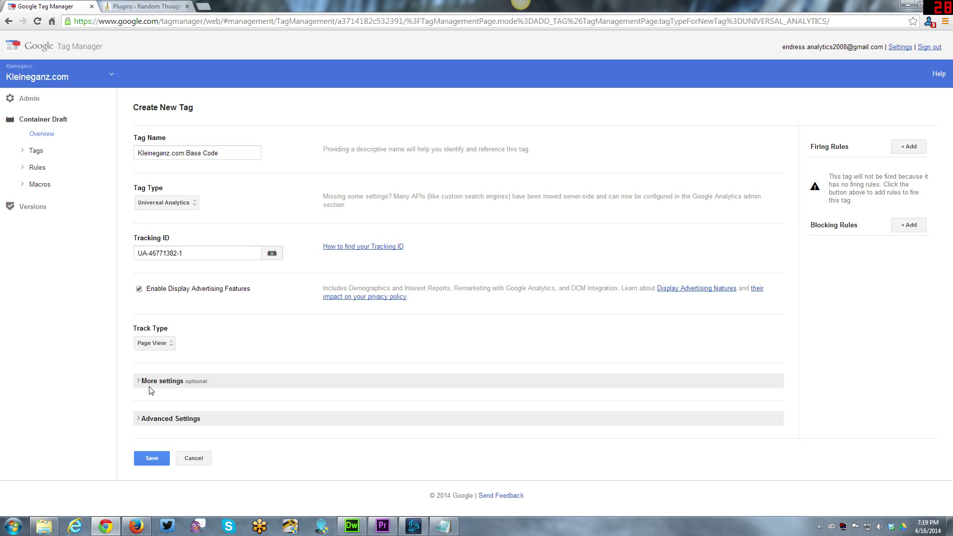
left_click(156, 461)
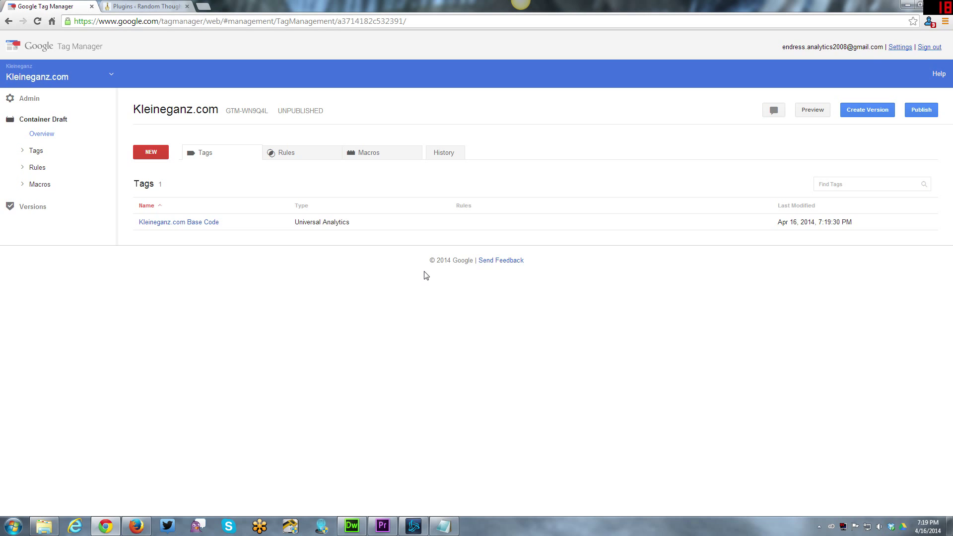
- Give the Kleineganz.com Base Code tag an All pages firing rule and save the tag
left_click(285, 158)
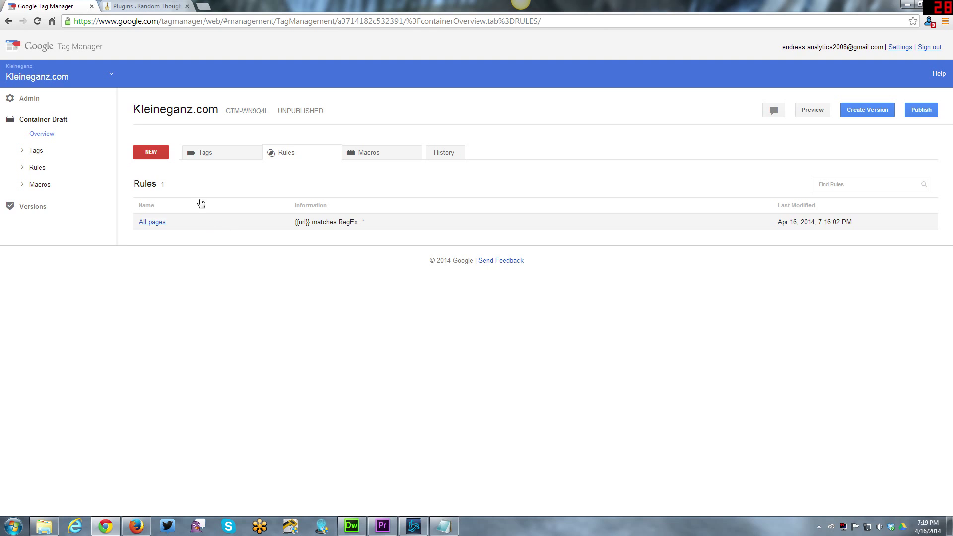
left_click(204, 153)
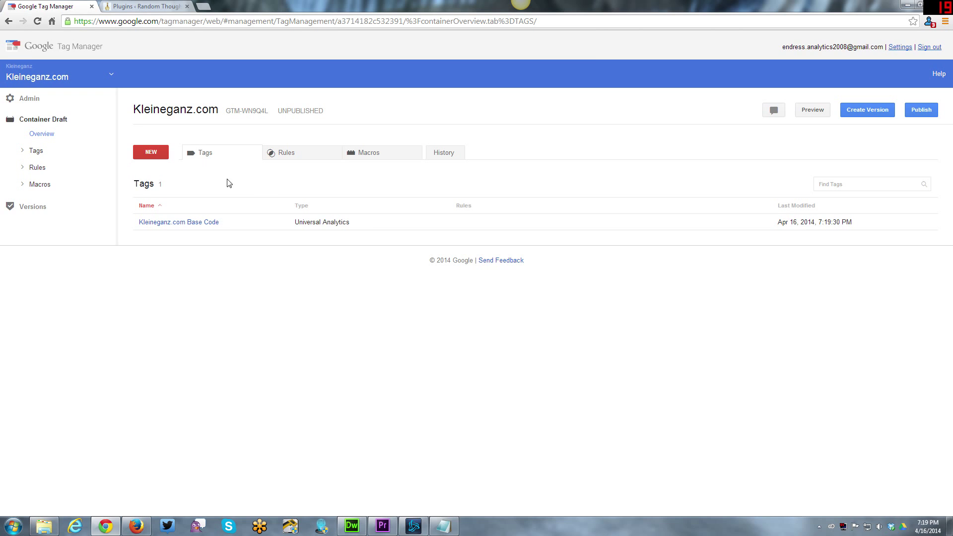
left_click(197, 228)
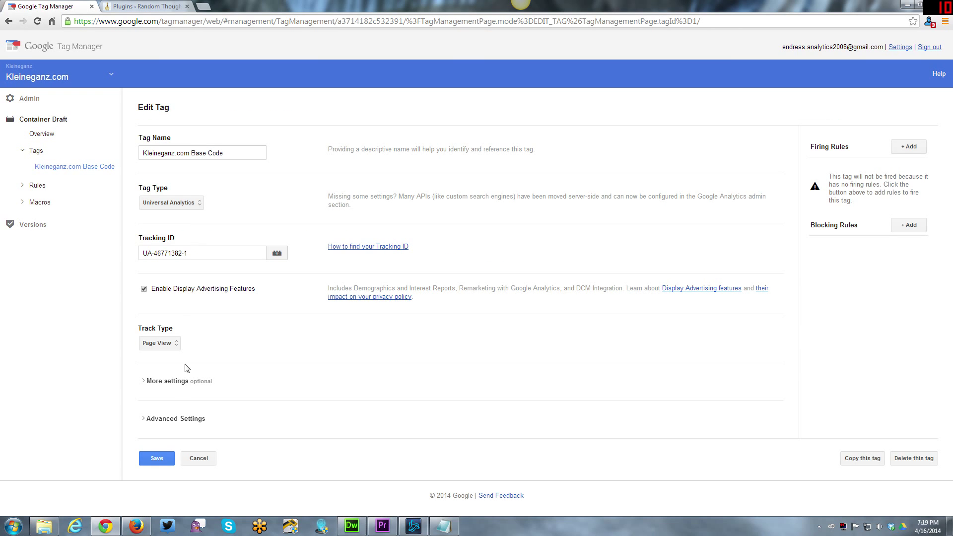
left_click(908, 149)
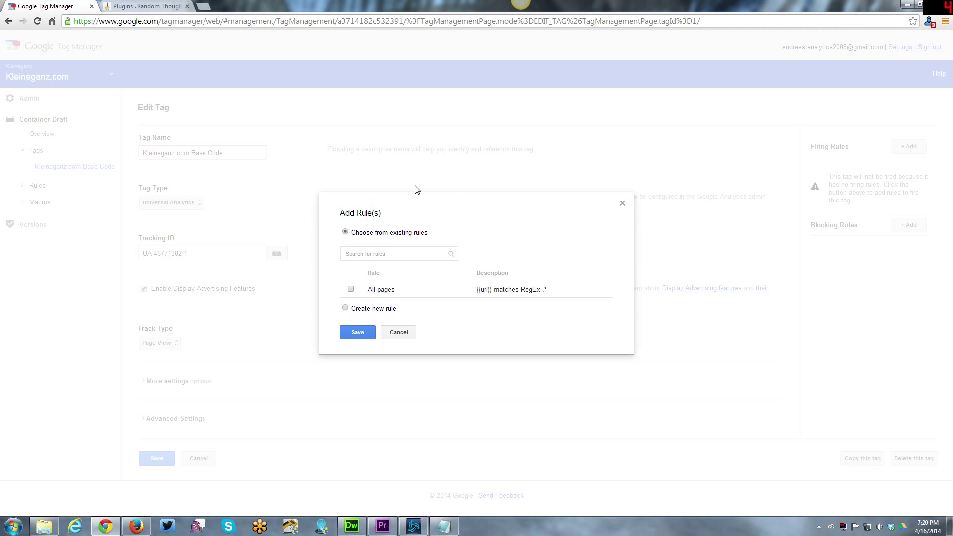
left_click(351, 288)
left_click(355, 333)
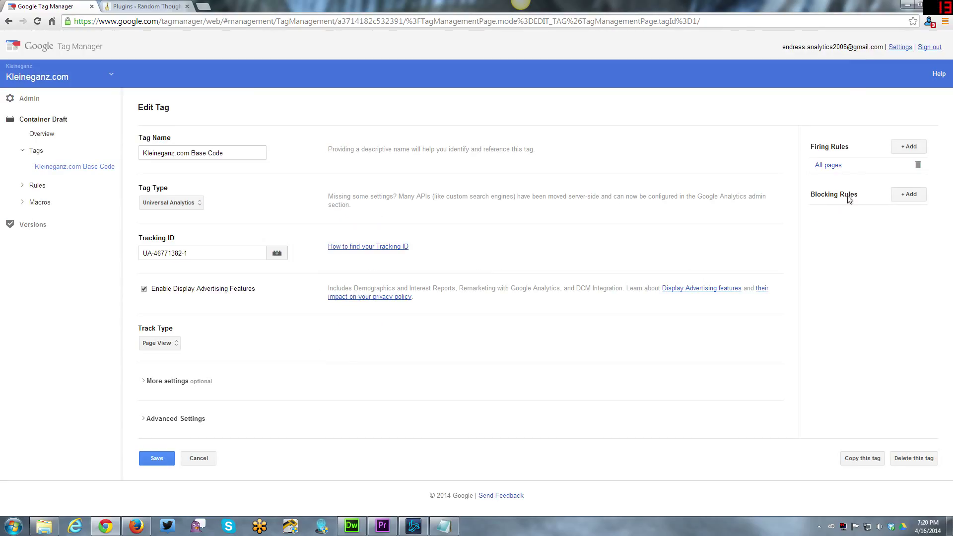
left_click(157, 458)
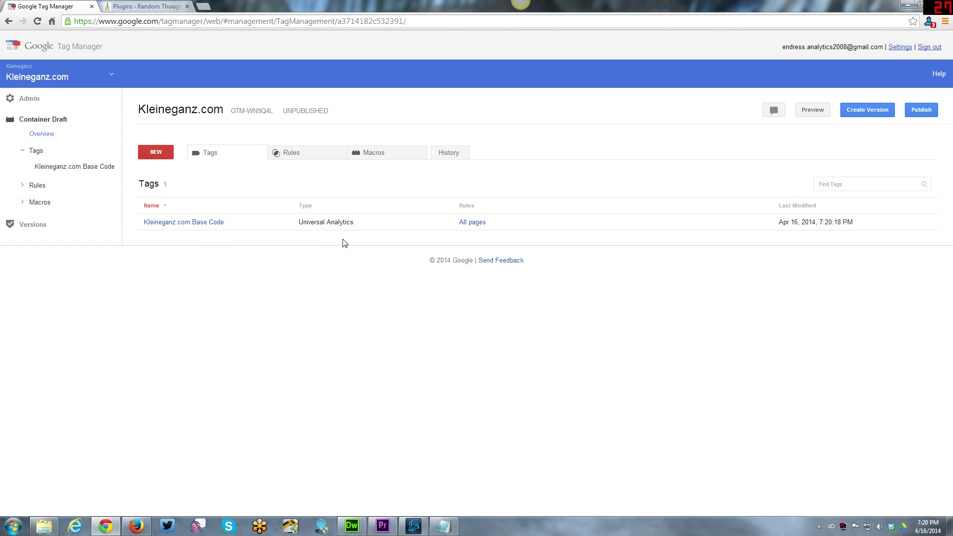
- Check the container's rules and tags, then dismiss the Quick Preview options without previewing
left_click(304, 155)
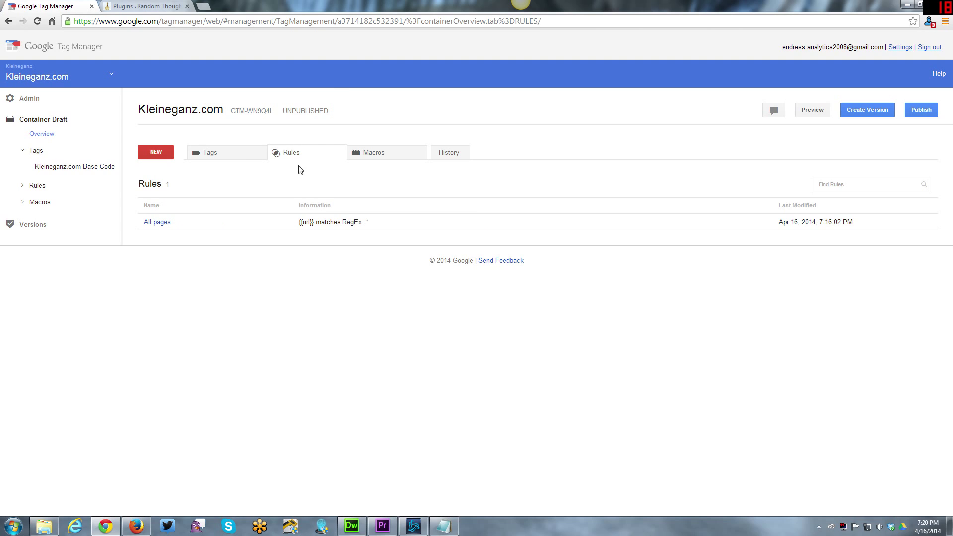
left_click(229, 154)
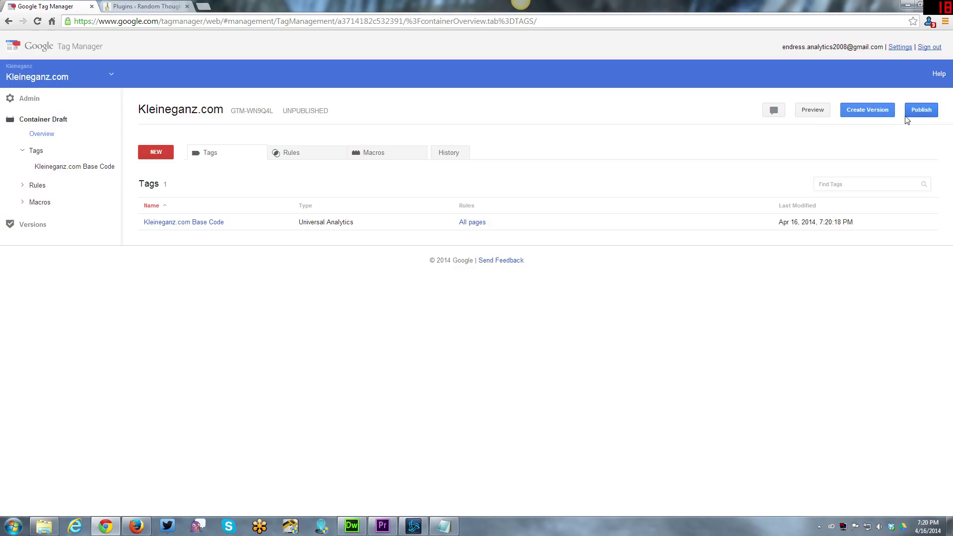
left_click(821, 116)
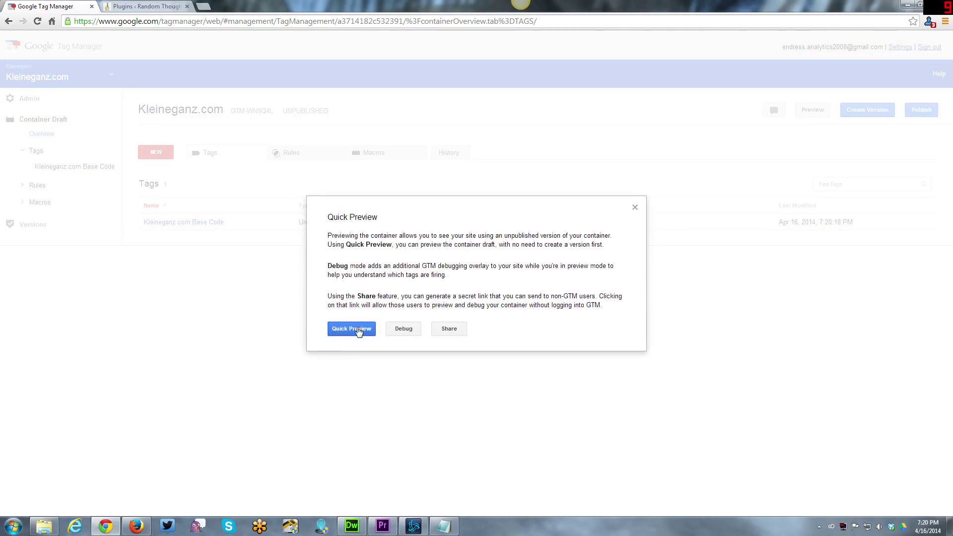
left_click(635, 208)
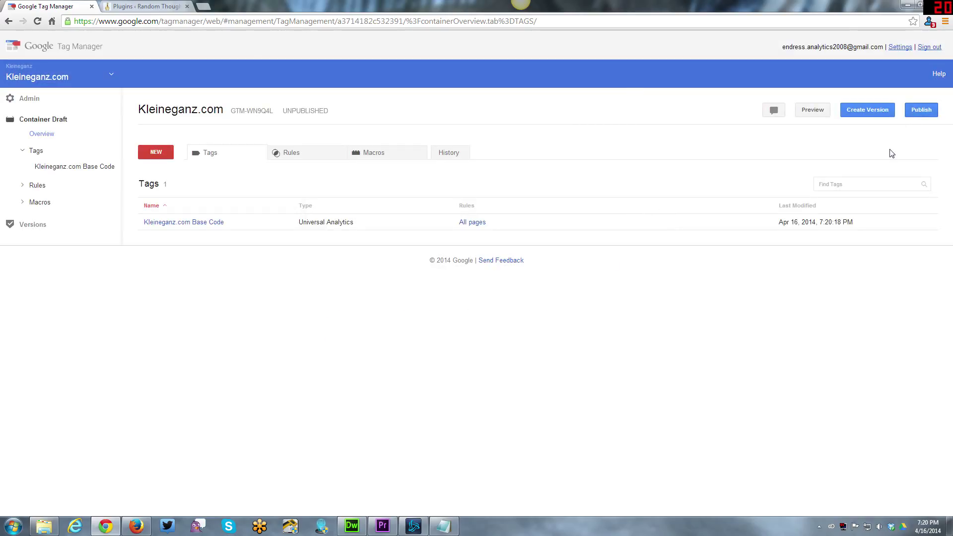
- Create and publish Version 2 of the Kleineganz.com container, then return to the WordPress Plugins page
left_click(921, 113)
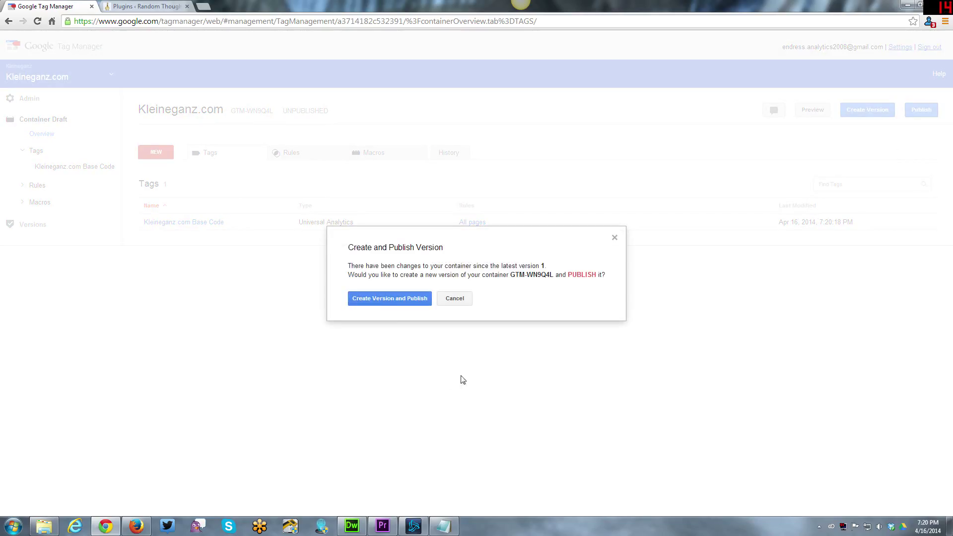
left_click(390, 299)
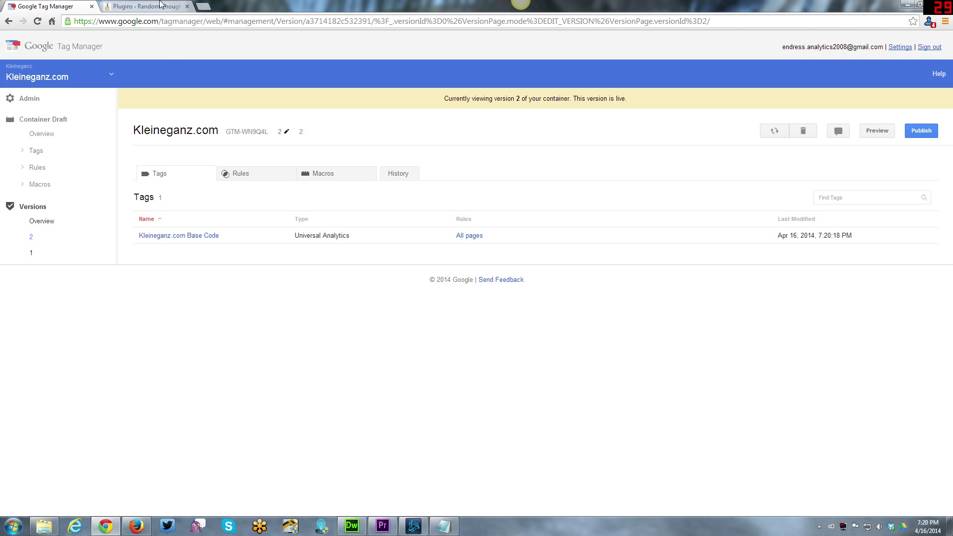
left_click(174, 6)
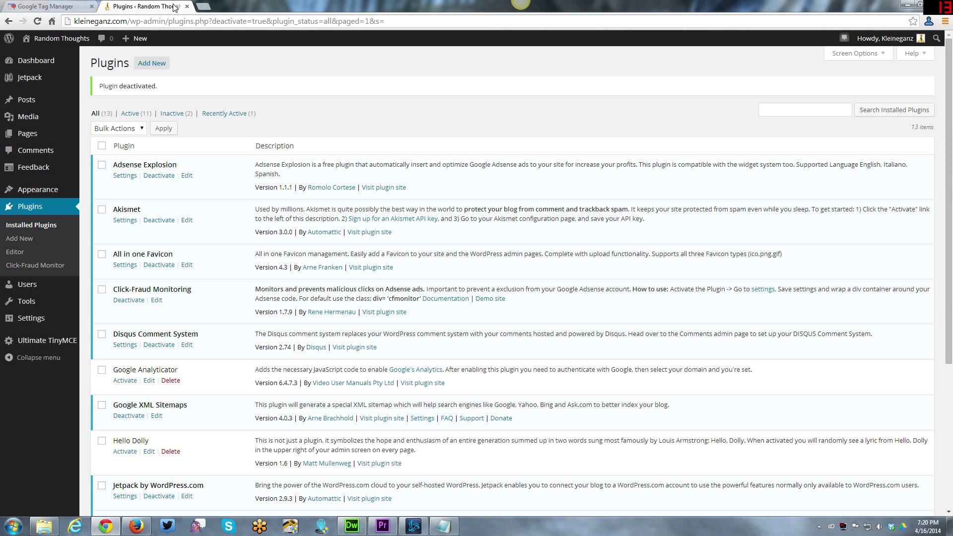
- Open the live kleineganz.com site and show the ObservePoint panel in Chrome DevTools
mouse_move(37, 38)
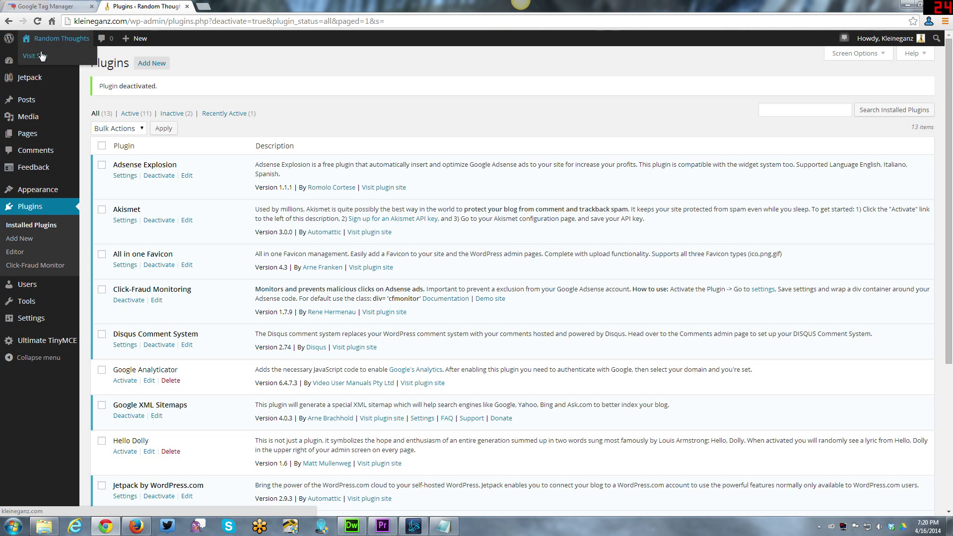
left_click(41, 56)
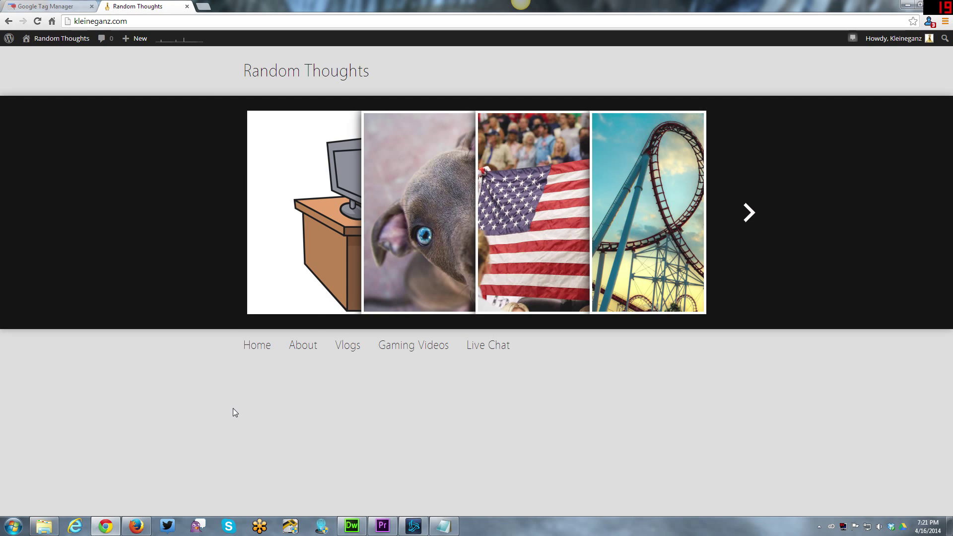
right_click(233, 408)
left_click(206, 425)
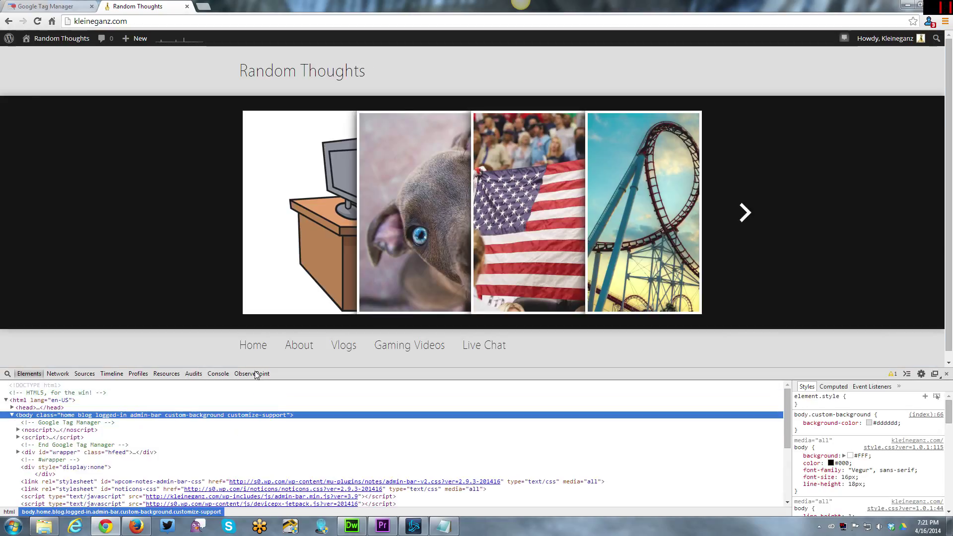
left_click(252, 373)
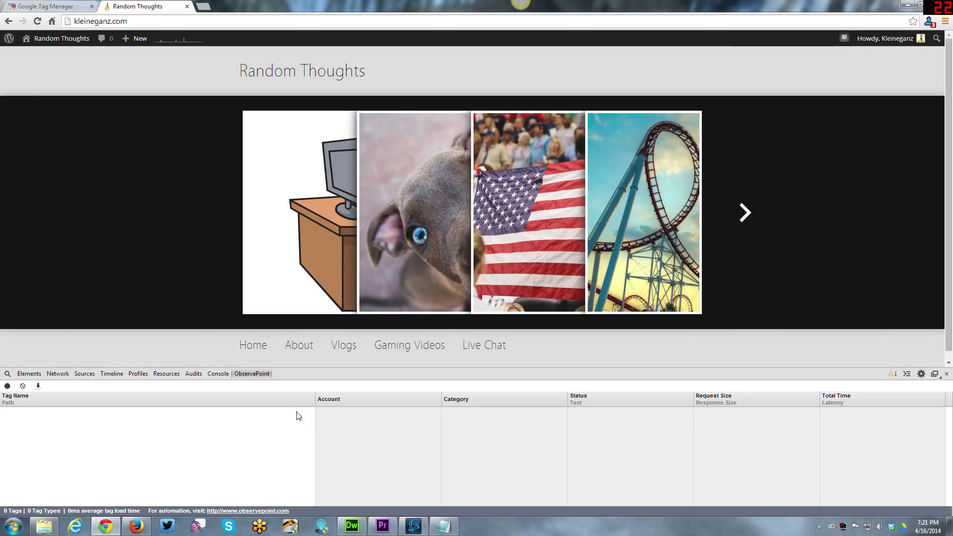
- Reload the site and view the Google Universal Analytics pageview hit details in ObservePoint
key("F5")
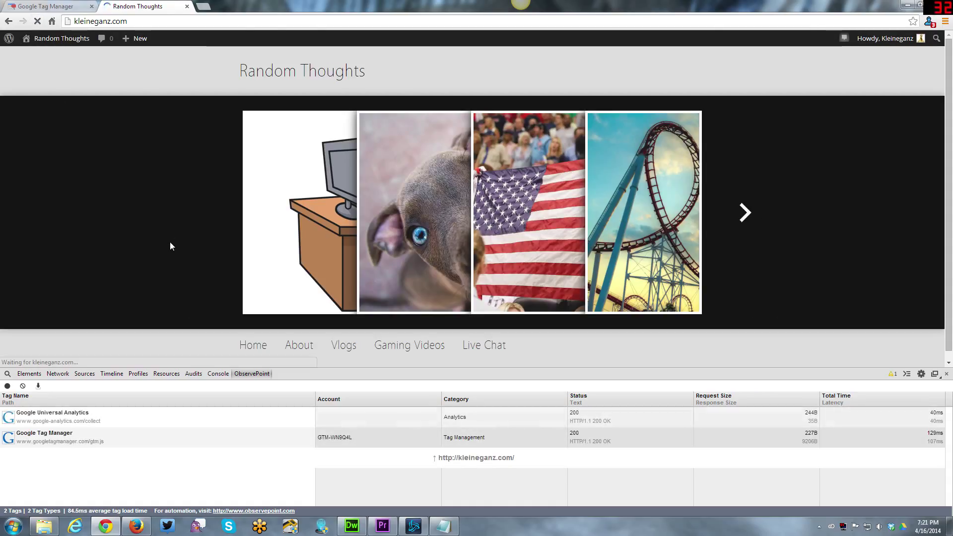
mouse_move(54, 419)
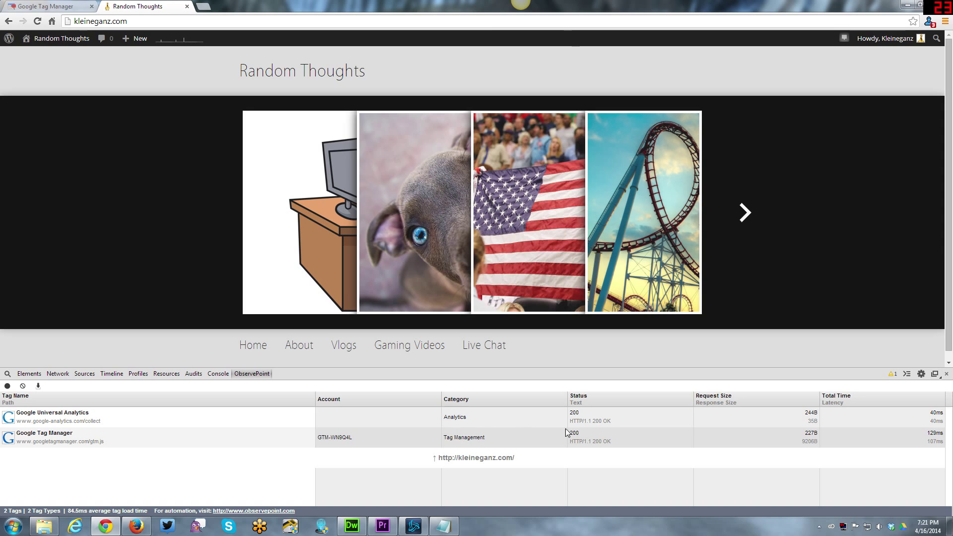
left_click(43, 418)
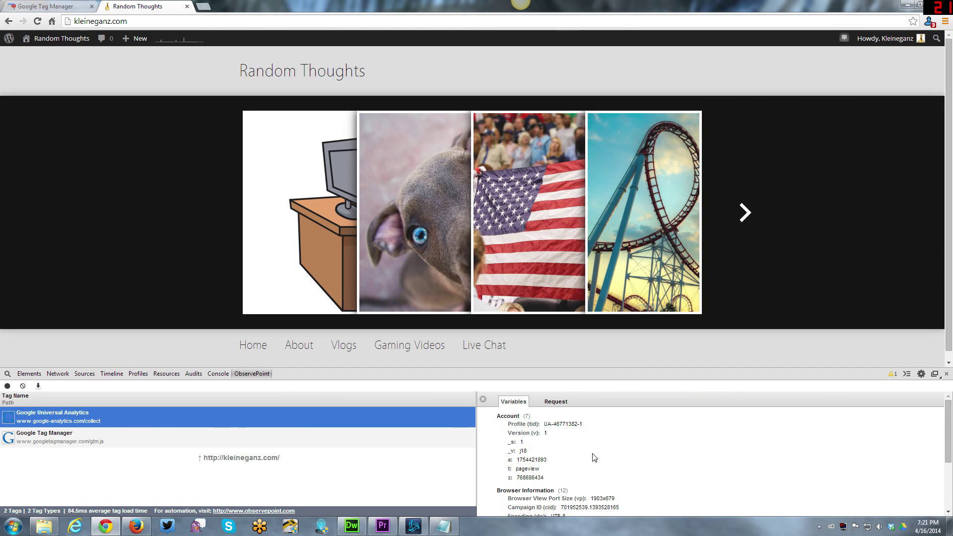
scroll(590, 456, "down", 3)
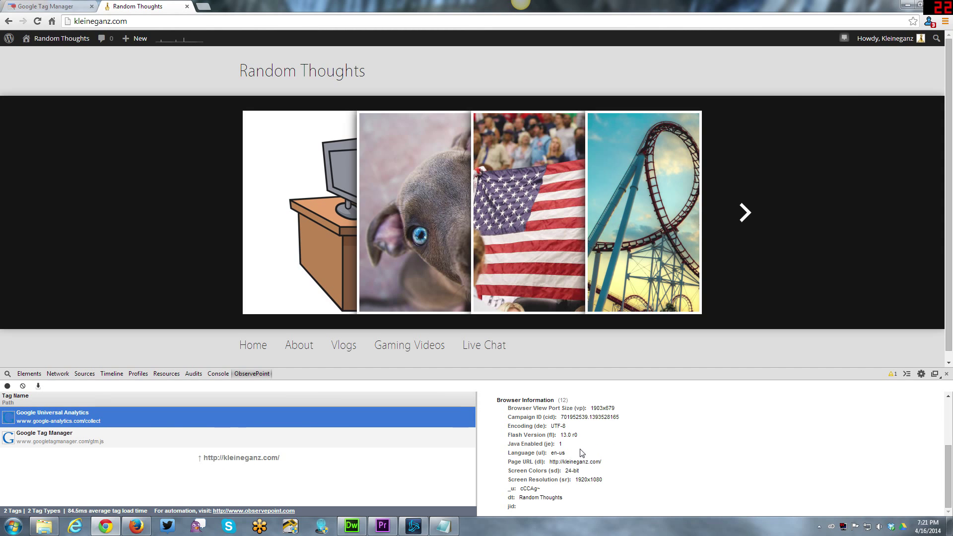
scroll(566, 486, "up", 3)
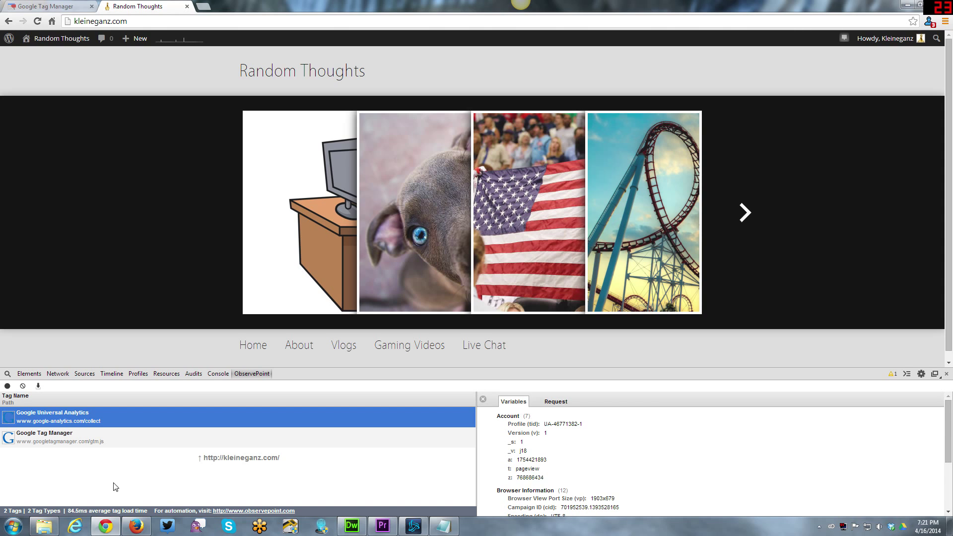
- Return to the Tag Manager tab showing live Version 2 of the Kleineganz.com container
left_click(53, 5)
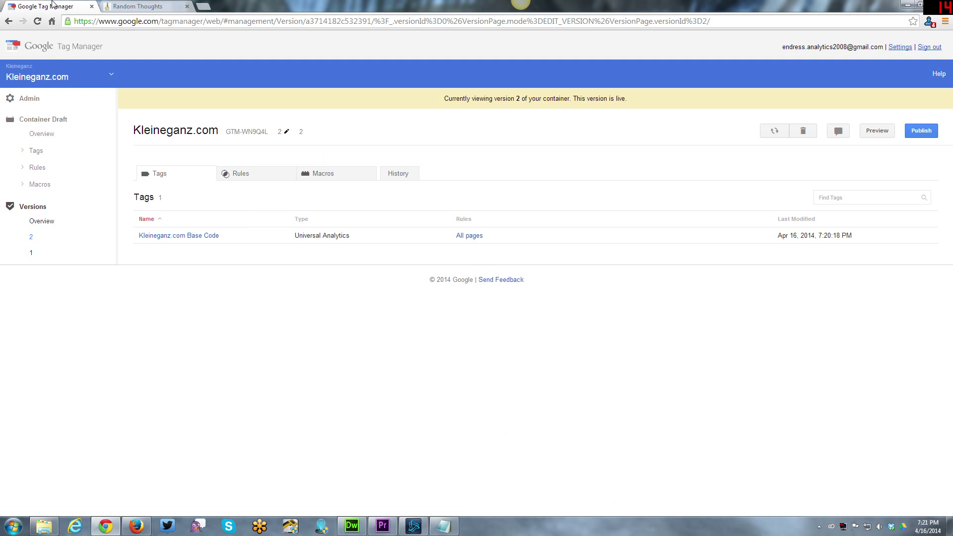